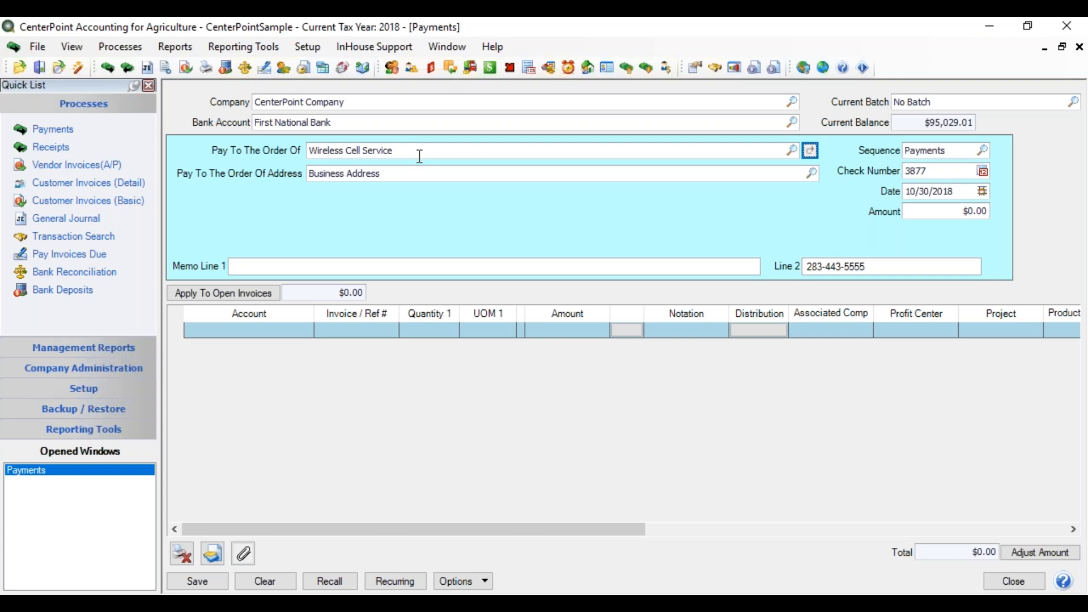
Recall the last Wireless Cell Service payment and start a recurring transaction from it with the description "Cell Phone"
click(330, 584)
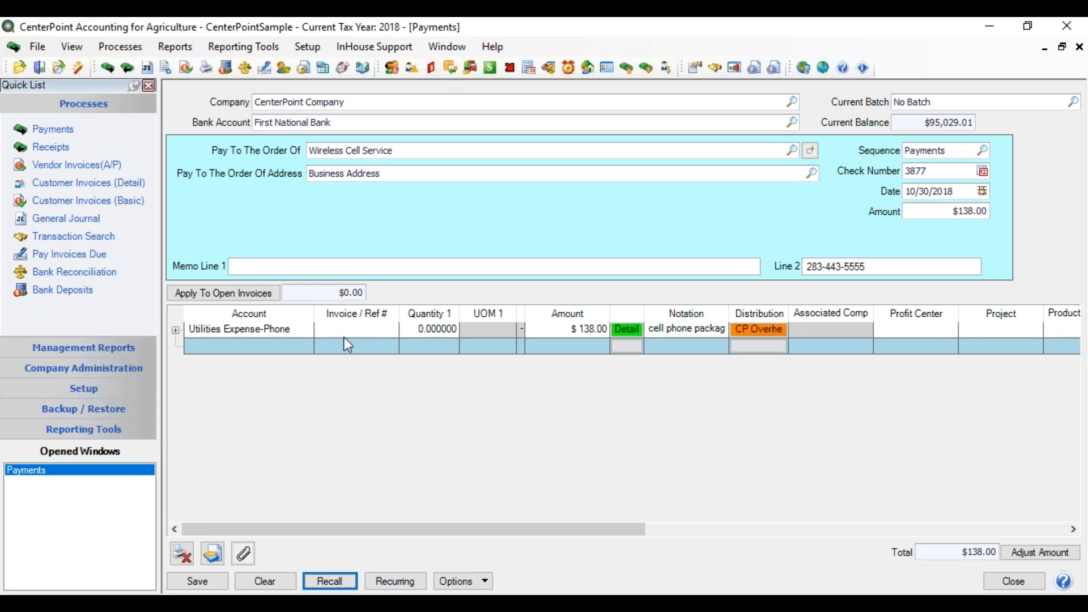
click(414, 585)
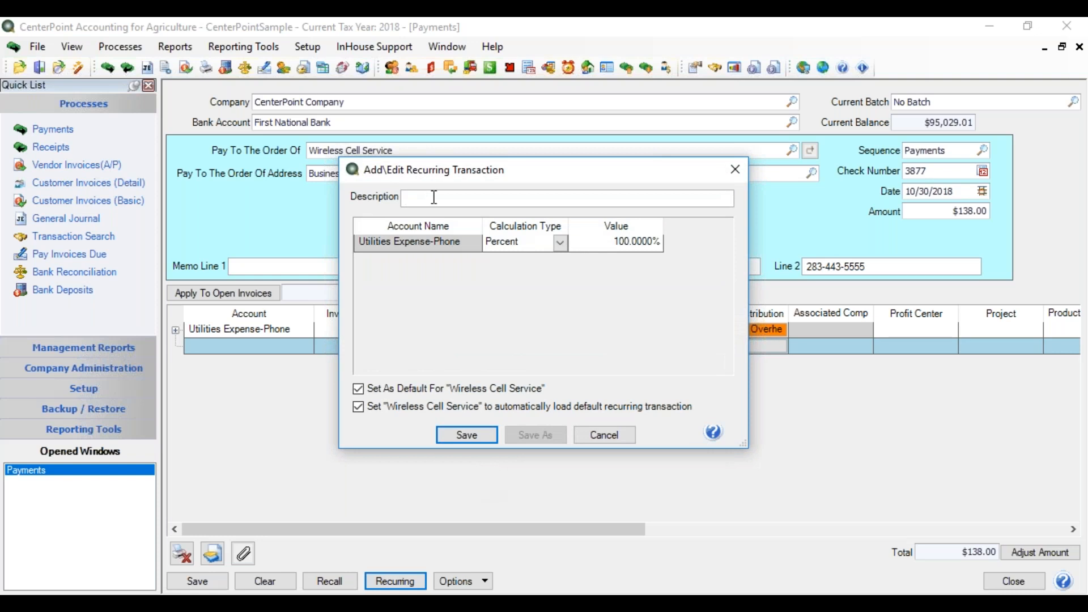
text(Cell Phone)
Set the Utilities Expense-Phone line to the Percent calculation type with a value of 100.00, and save the recurring transaction
click(560, 244)
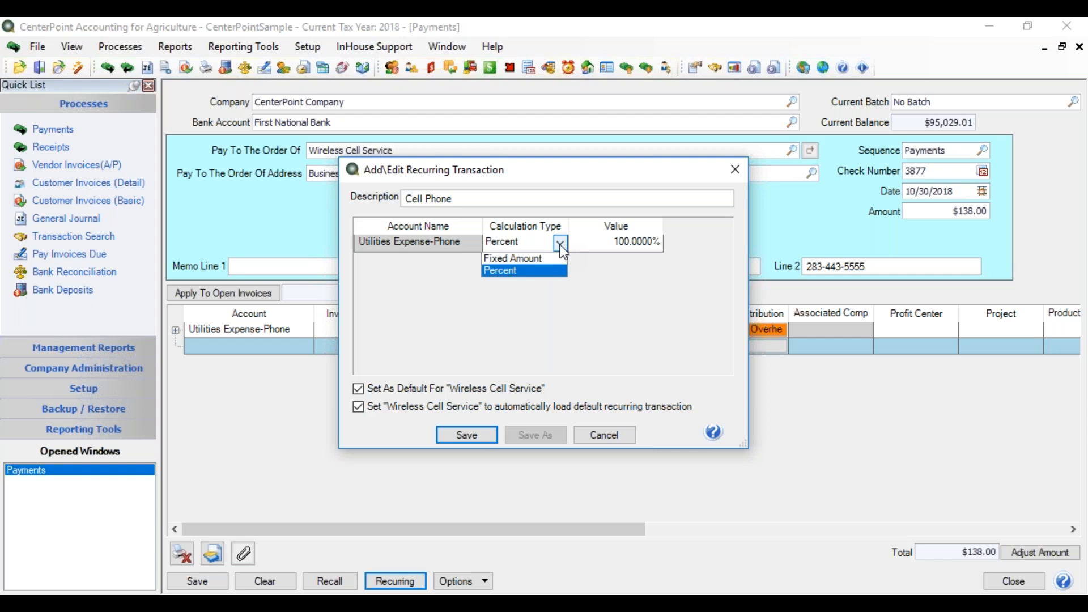
click(589, 239)
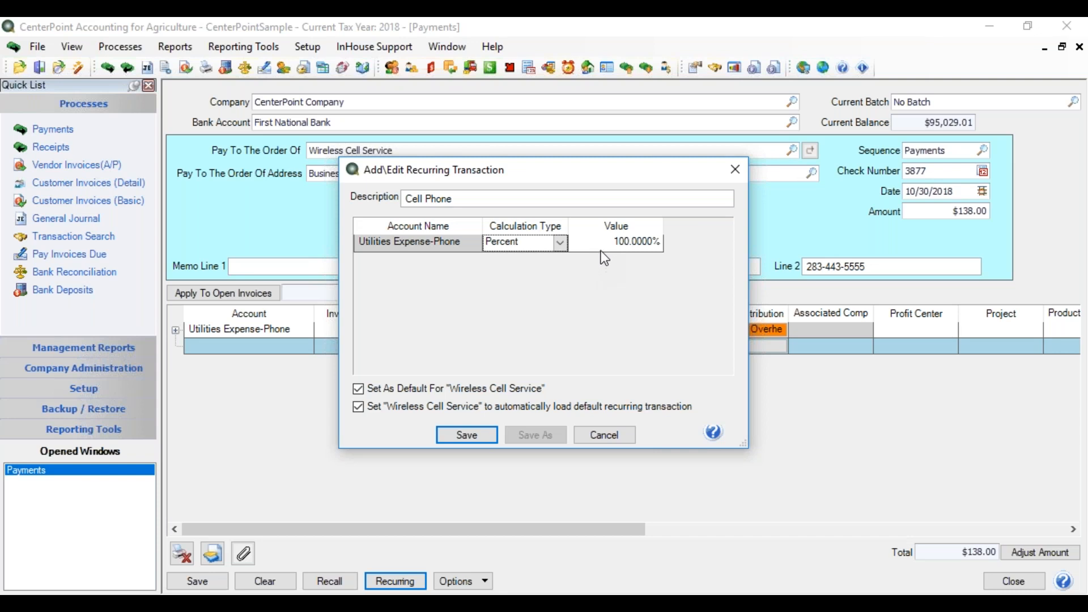
click(562, 244)
click(541, 260)
click(558, 244)
click(521, 271)
click(603, 246)
text(100.00)
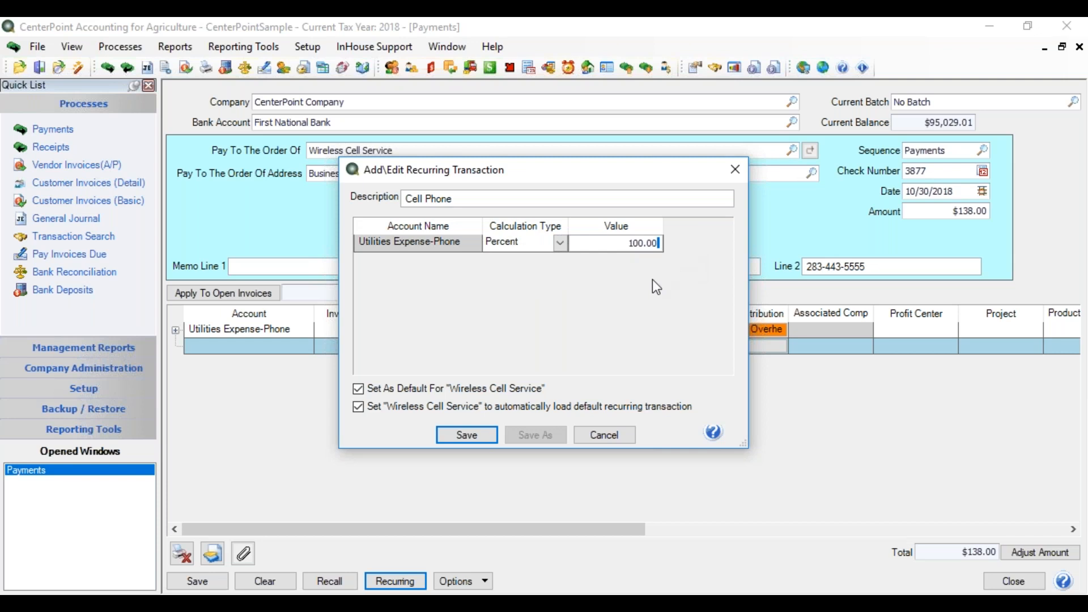
click(574, 299)
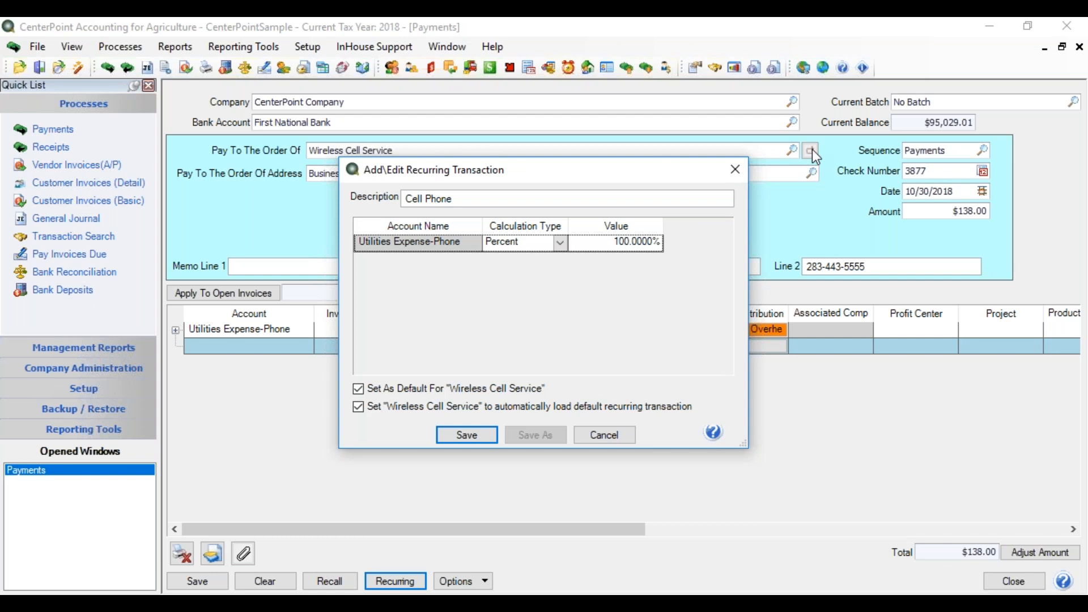
click(467, 434)
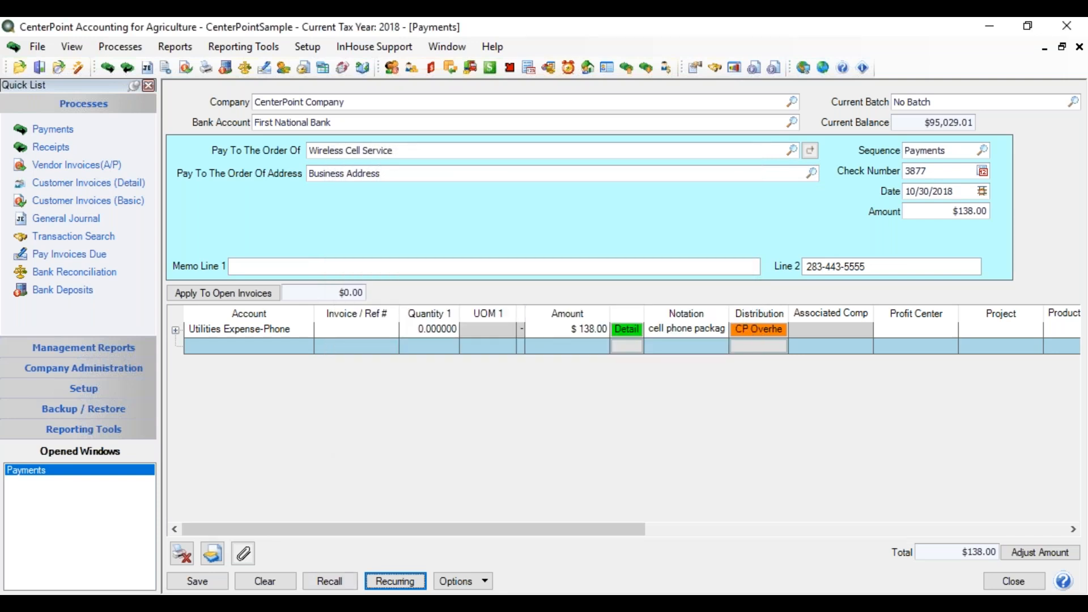
Clear the payment form and enter Wireless Cell Service as the payee of a new payment
click(264, 580)
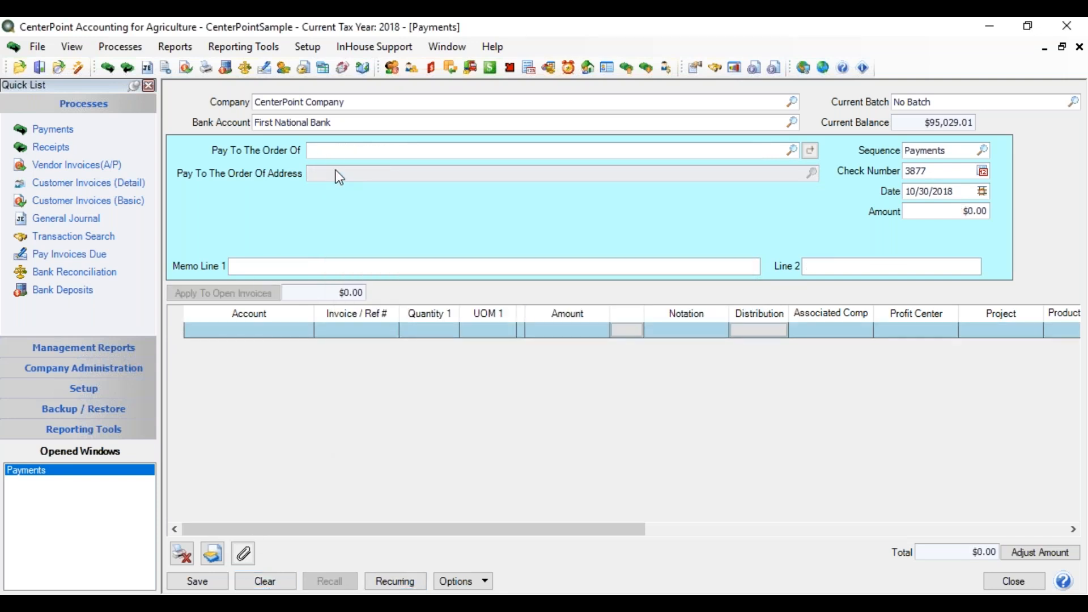
text(wire)
key(Tab)
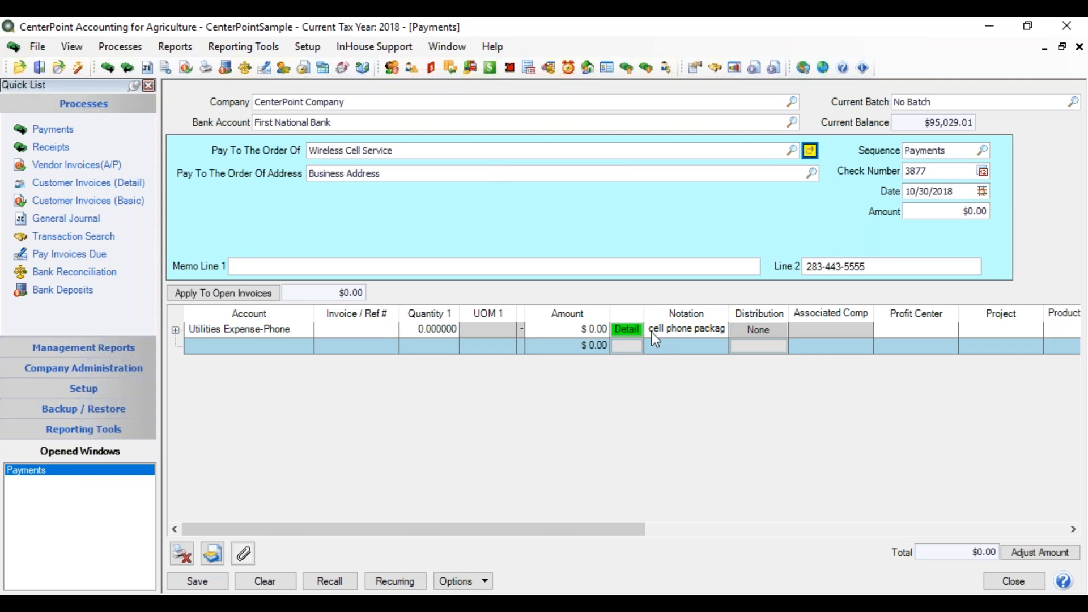
Review the recurring transaction settings for Wireless Cell Service, including the transactions not assigned to this name
click(810, 150)
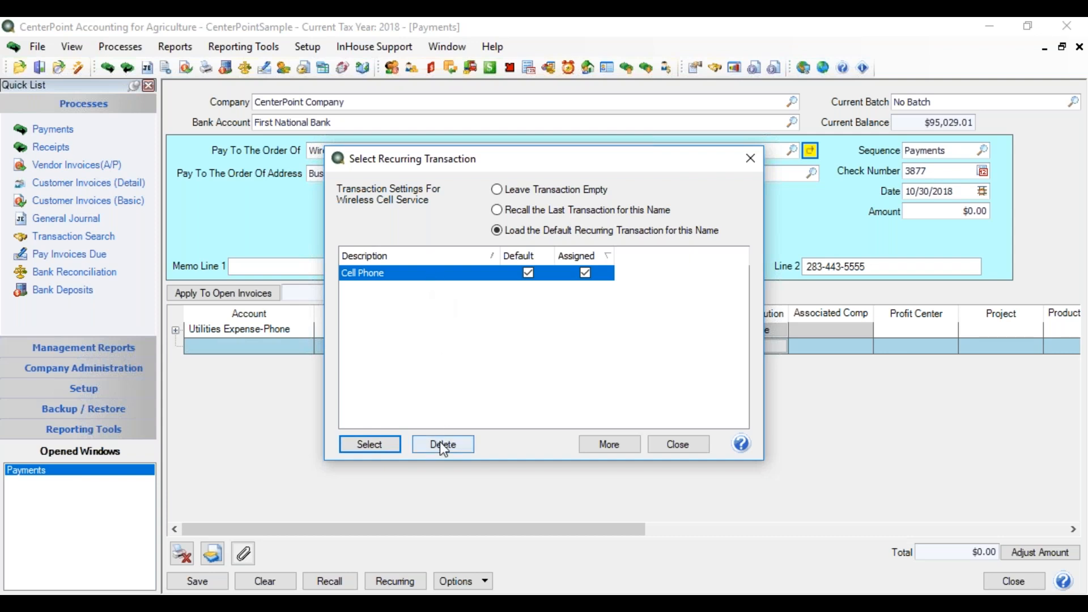
click(617, 446)
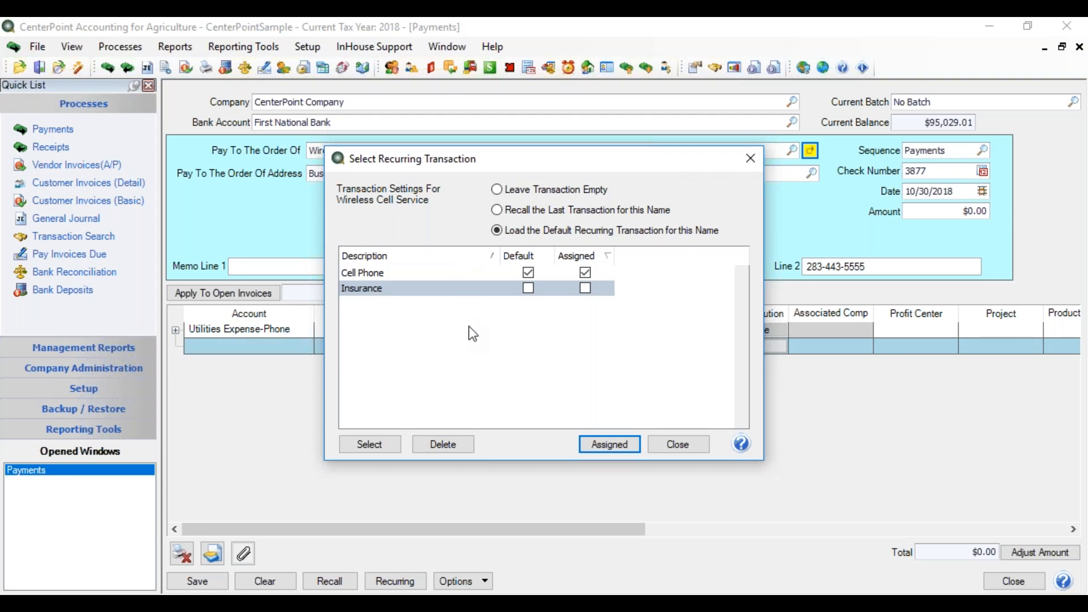
click(614, 444)
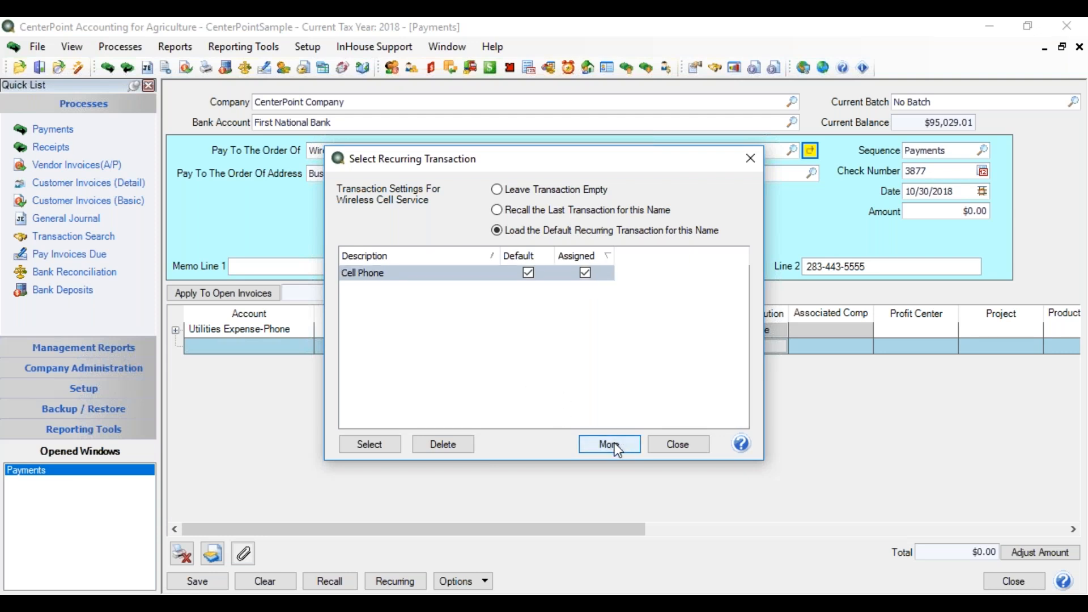
click(678, 445)
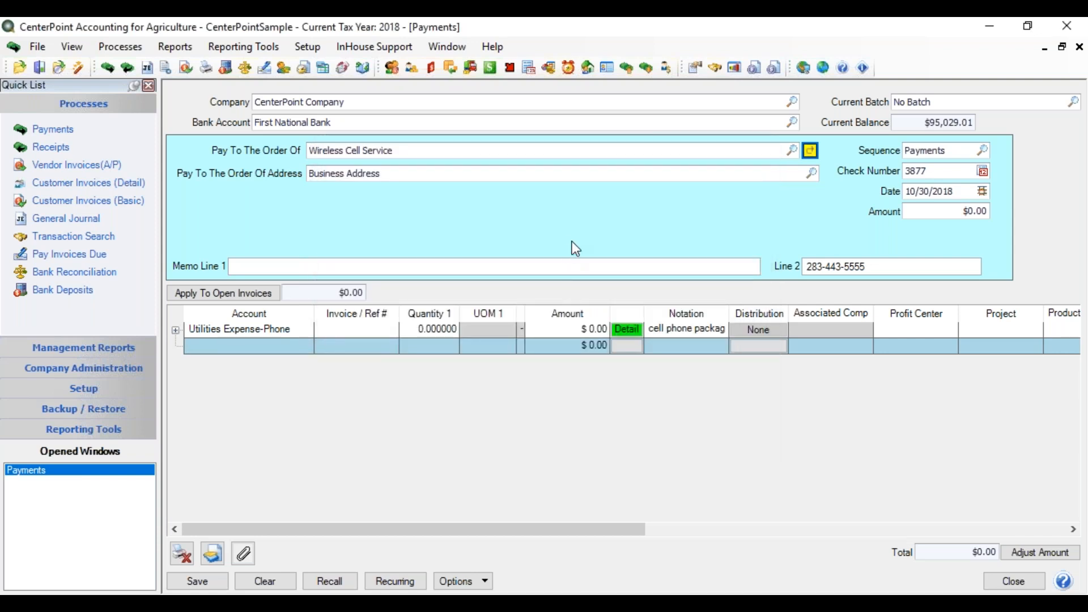
Set the Wireless Cell Service payment amount to 140.00 and save the payment
click(952, 211)
text(140.00)
key(Tab)
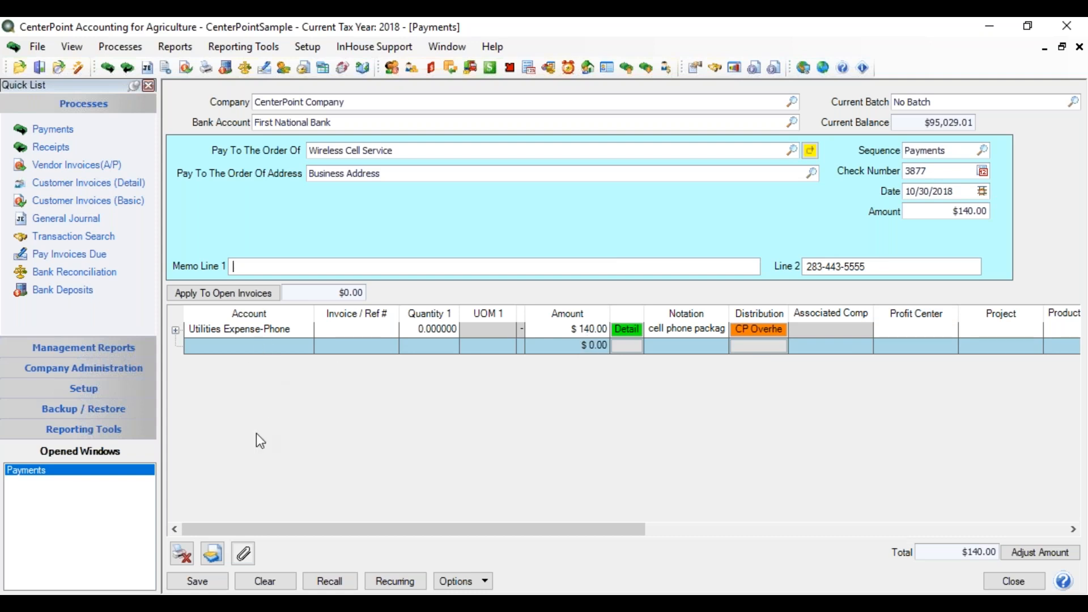
click(186, 579)
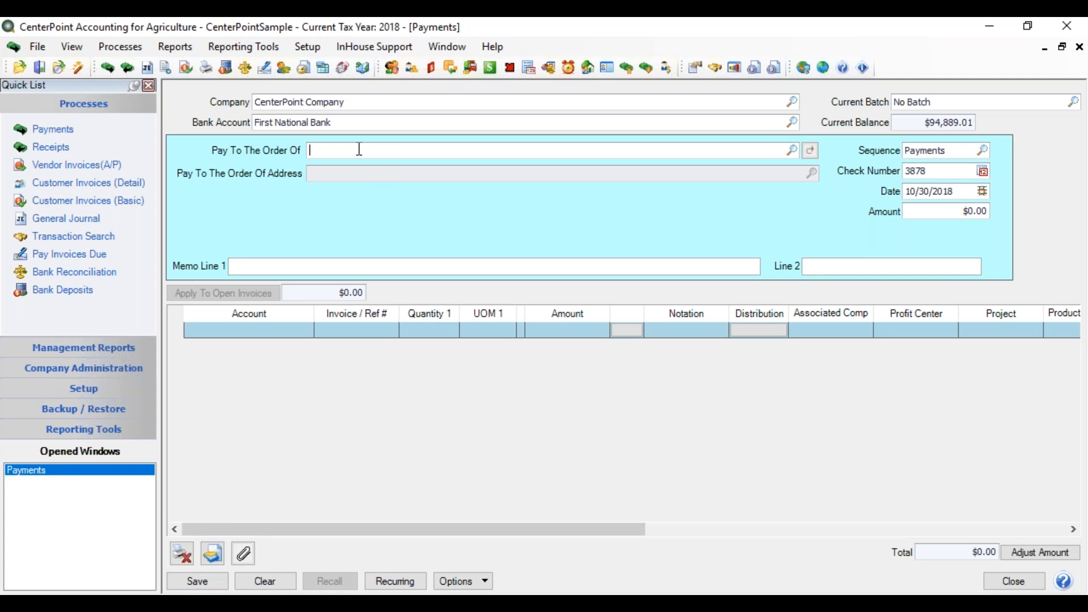
Enter Online Toners and Cartridges as the payee and add a detail line for the Marketing Expense account
text(online)
key(Tab)
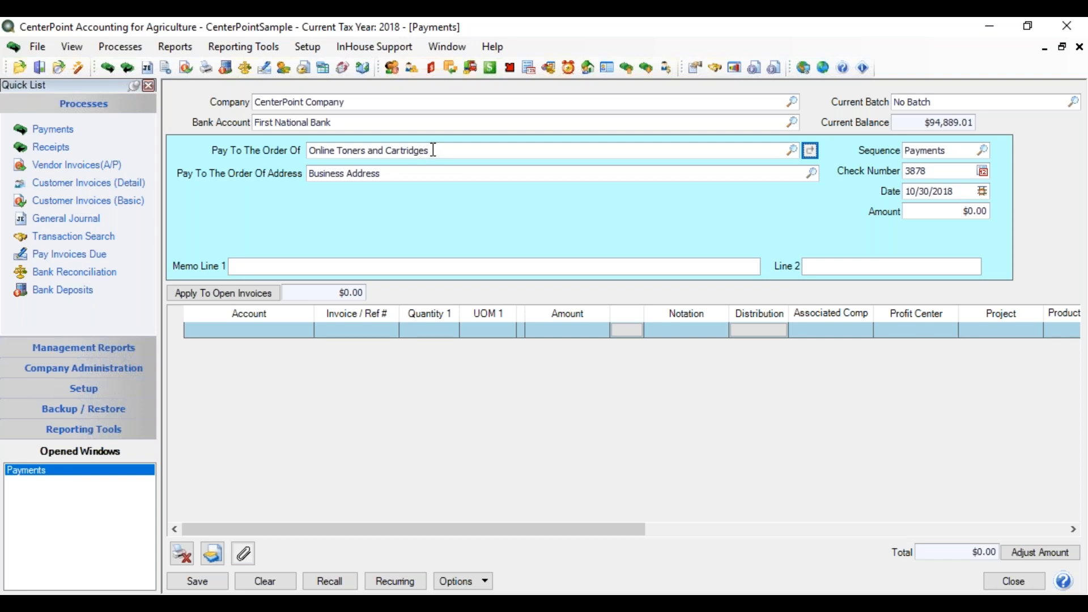
click(227, 332)
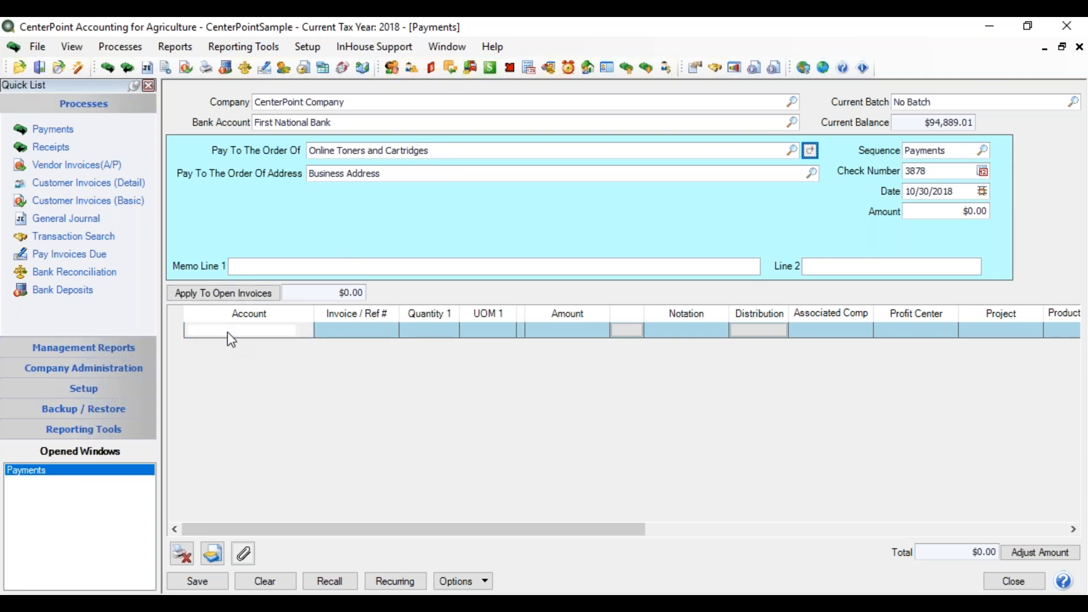
text(market)
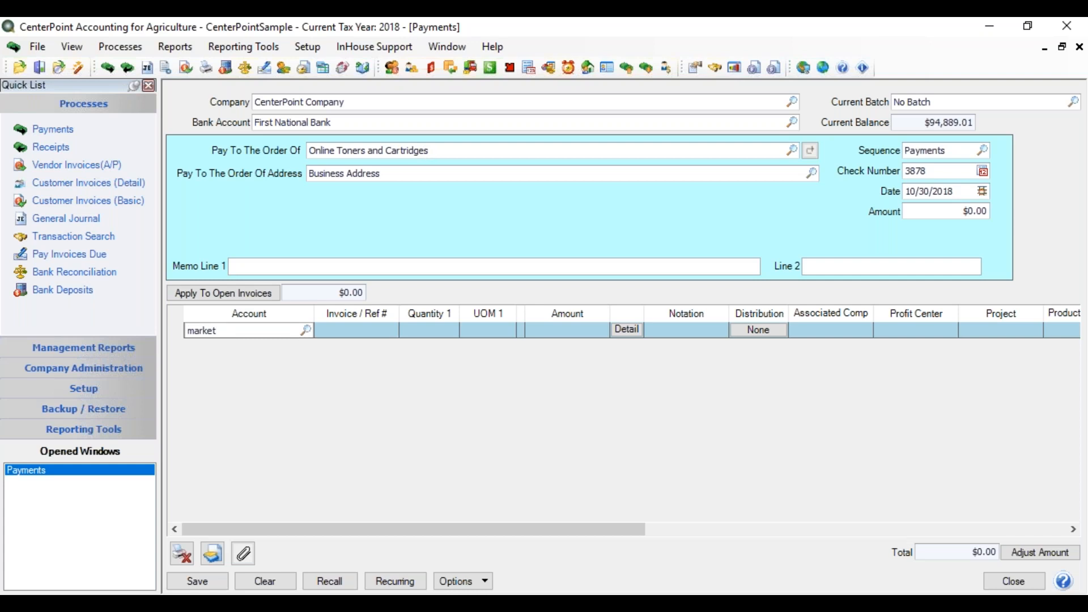
key(Tab)
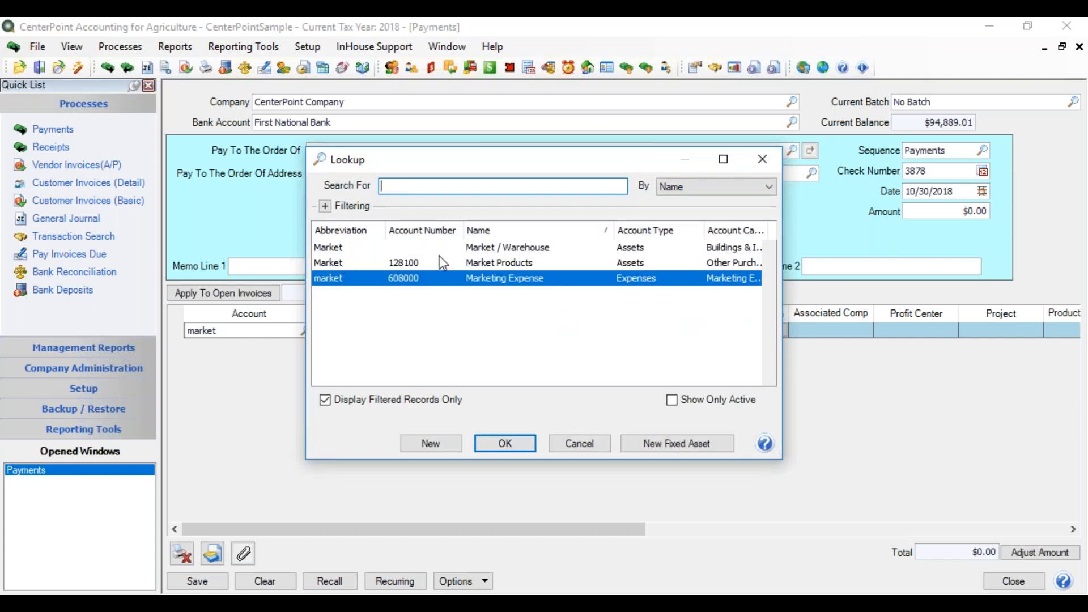
double_click(523, 278)
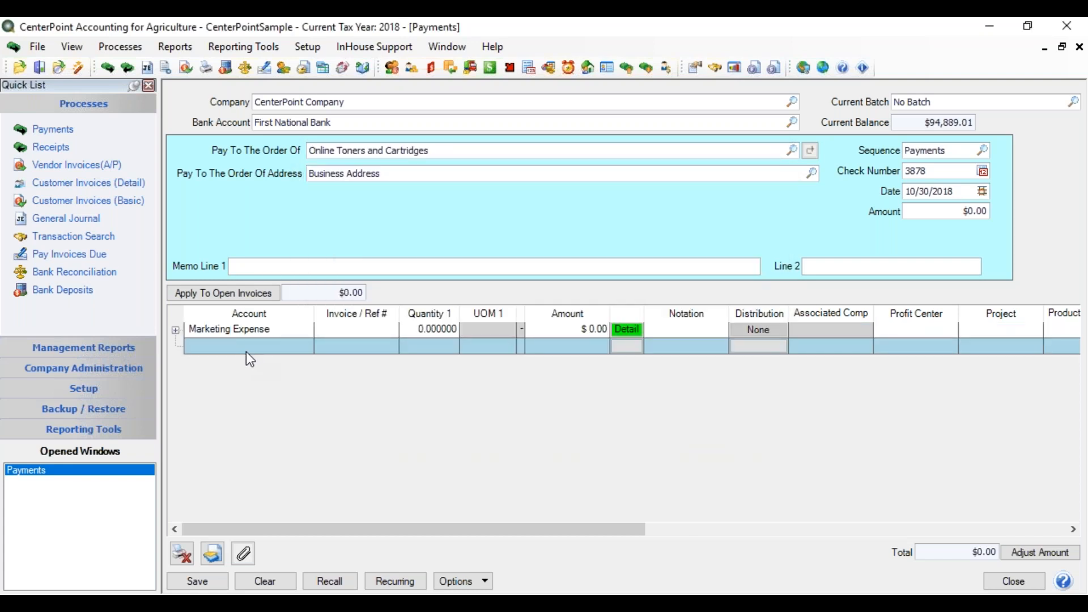
Add a second detail line for the Office Supplies account
click(234, 348)
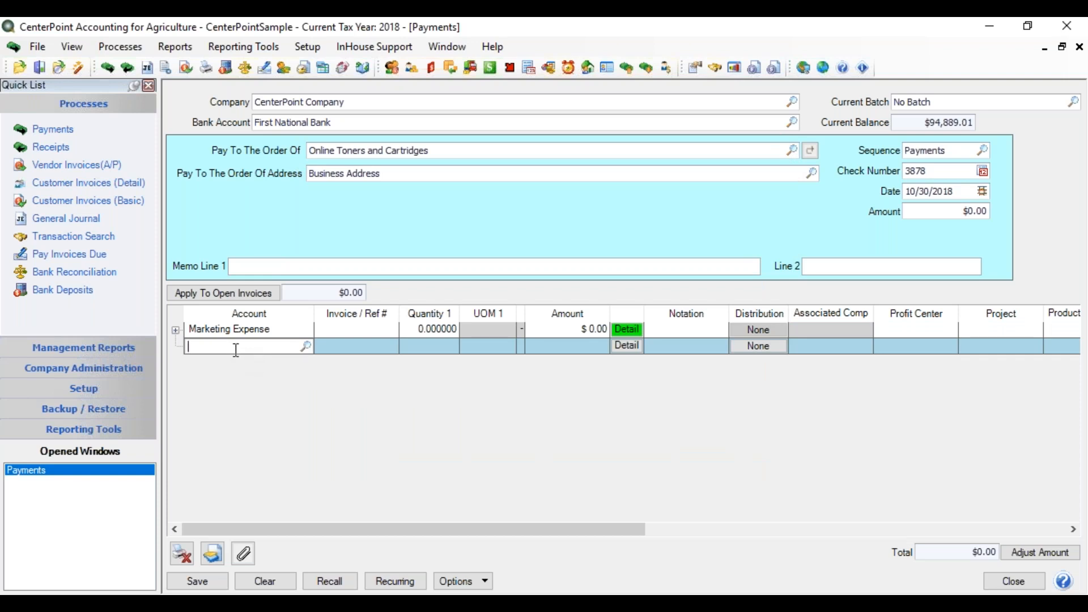
text(office sup)
key(Tab)
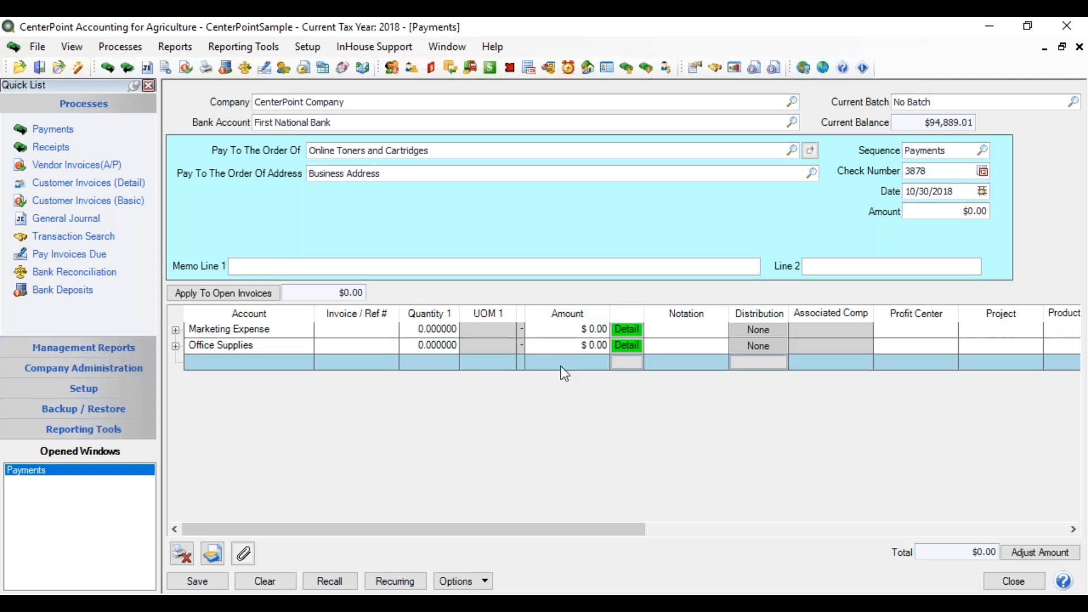
Start a recurring transaction described as "Toner Supplies" and set its Marketing Expense line to 50 percent
click(407, 583)
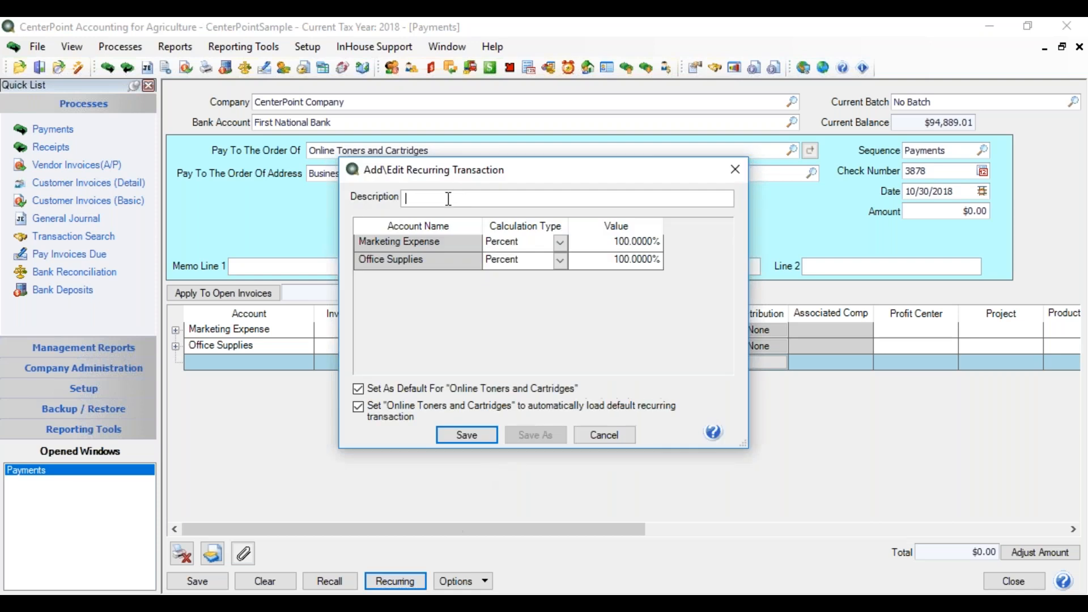
text(Toner Supplies)
click(479, 250)
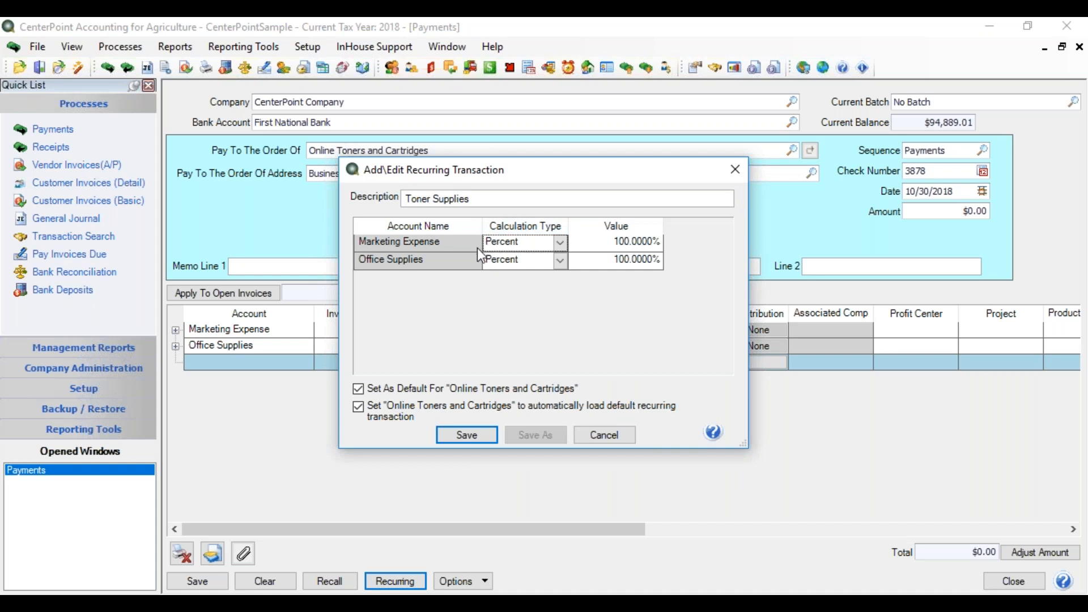
click(560, 243)
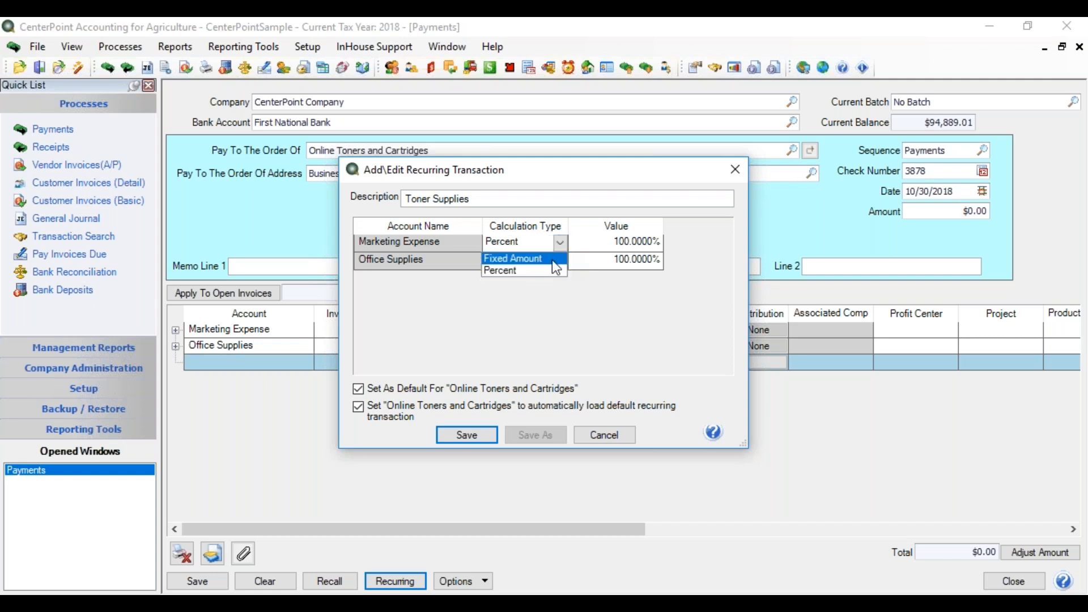
click(552, 272)
click(617, 244)
double_click(618, 243)
text(500)
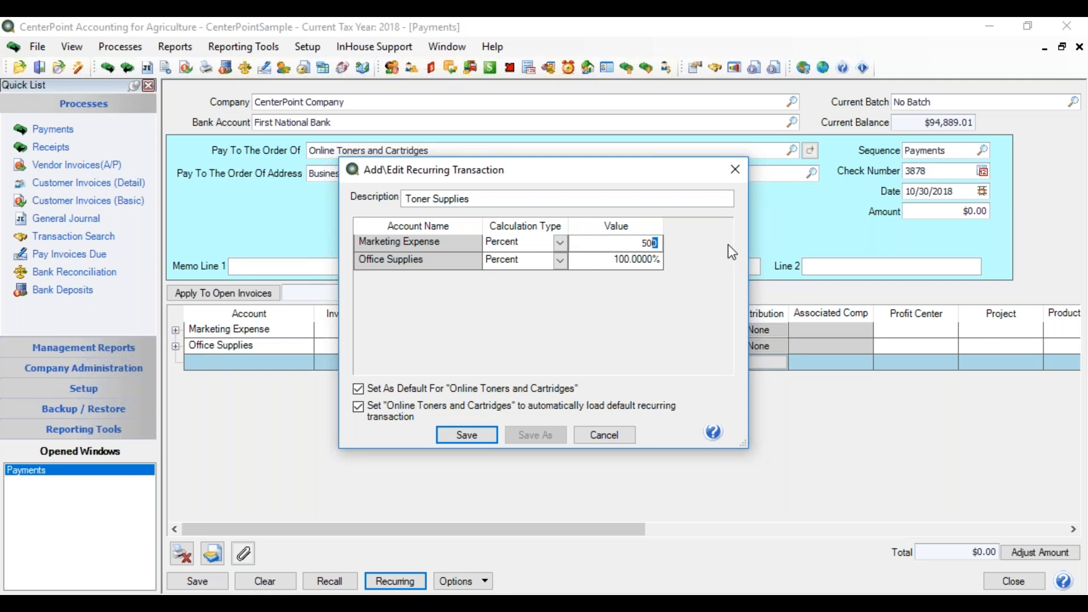
key(BackSpace)
key(Tab)
Set the Office Supplies line to 50 percent and save the recurring transaction
click(611, 264)
double_click(611, 264)
text(50)
key(Tab)
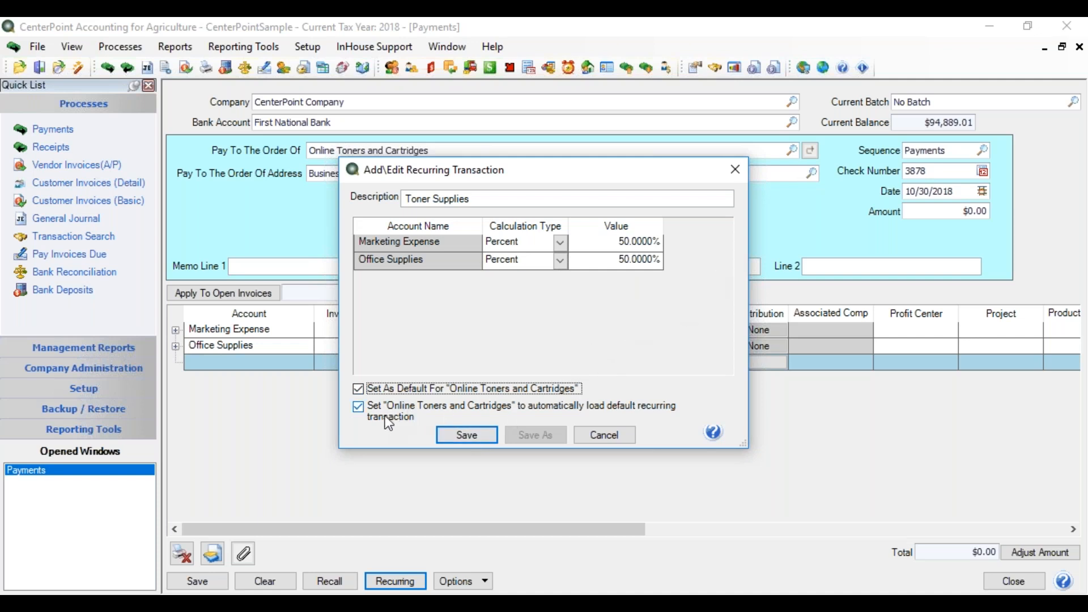
click(465, 437)
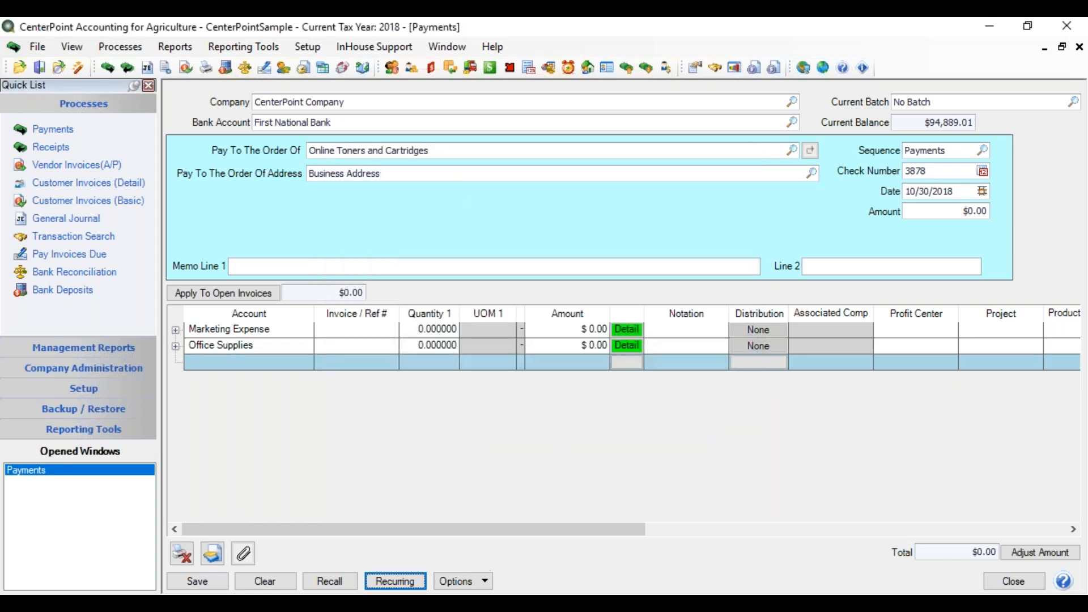
Clear the payment form and enter Online Toners and Cartridges as the payee of a new payment
click(285, 584)
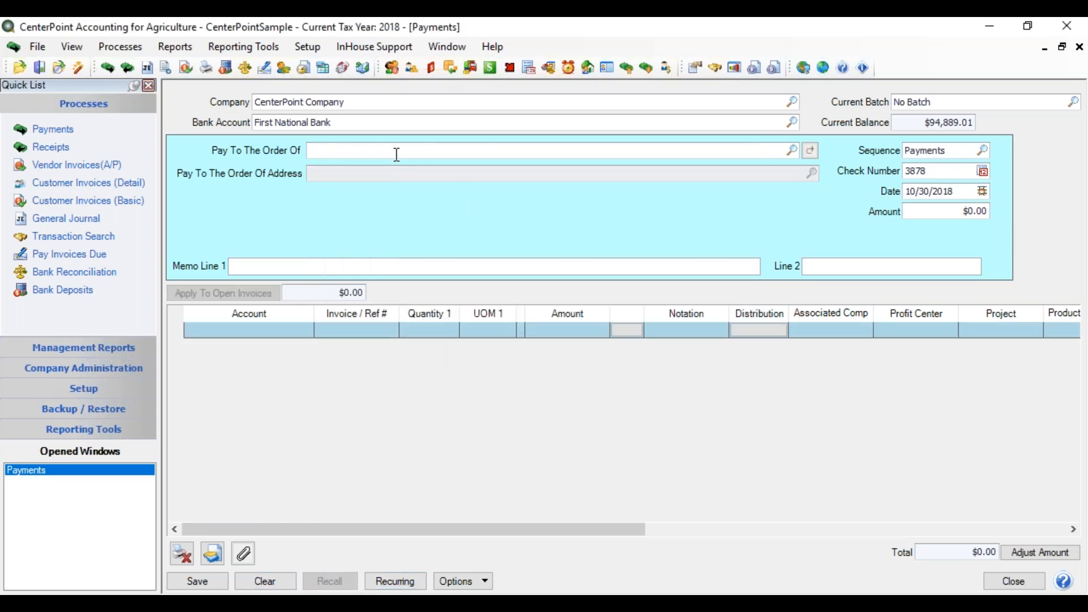
text(online)
key(Tab)
Set the Online Toners and Cartridges payment amount to 300 and save the payment
key(Tab)
key(Tab)
key(Tab)
key(Tab)
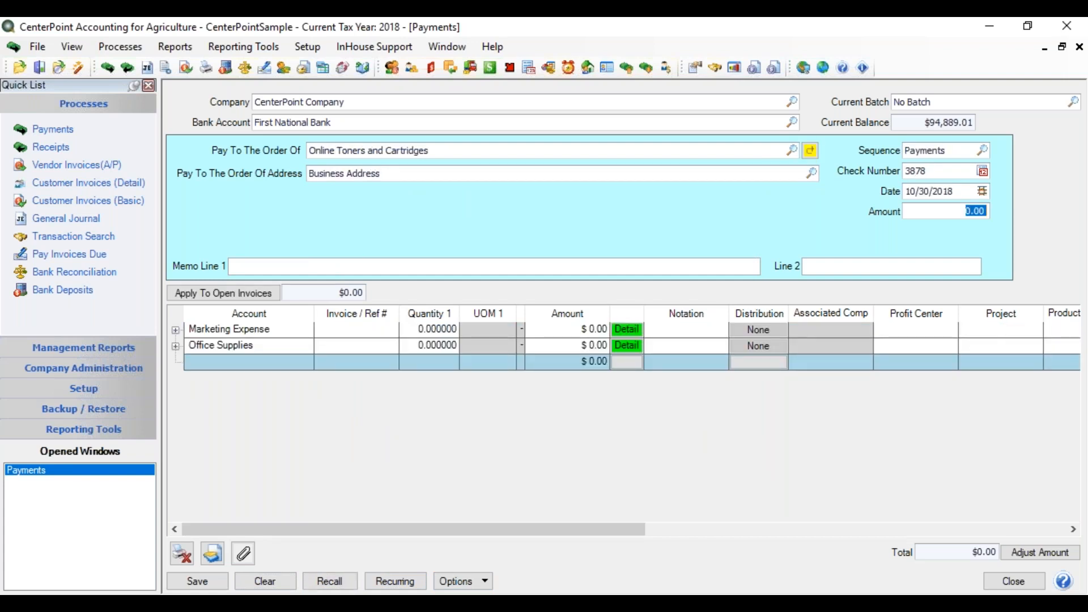
text(300)
key(Tab)
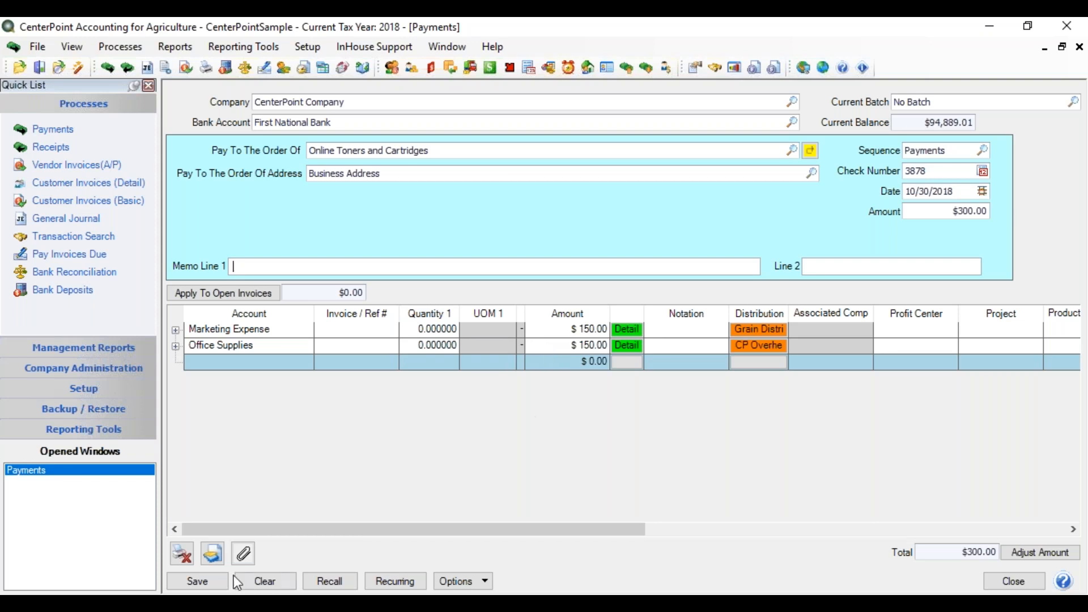
click(200, 579)
click(243, 553)
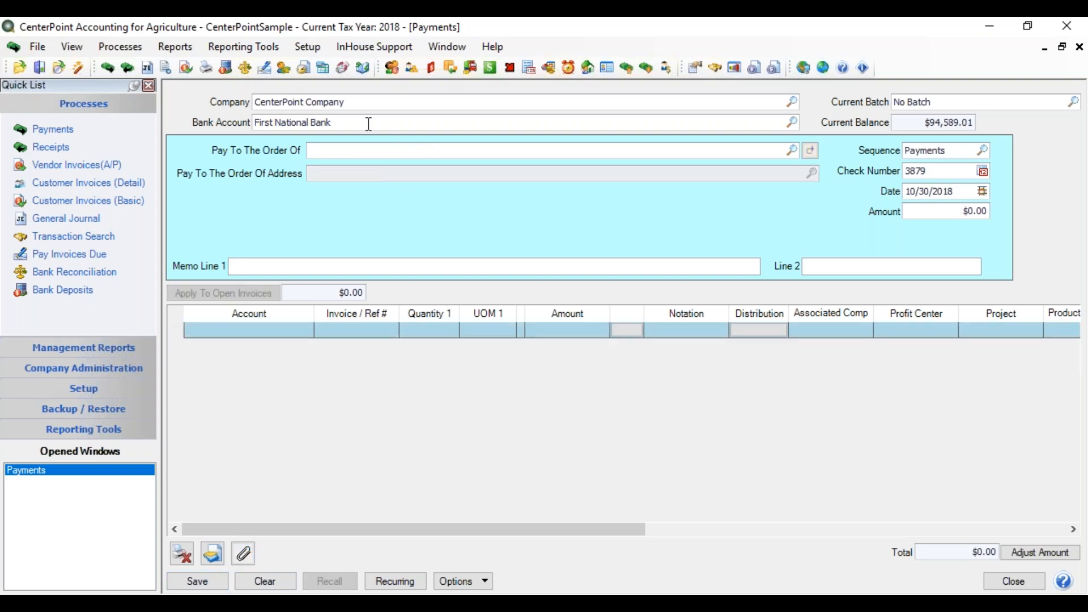
Enter Rural Insurance as the payee of a new payment and review its recurring transaction settings
text(rural)
key(Tab)
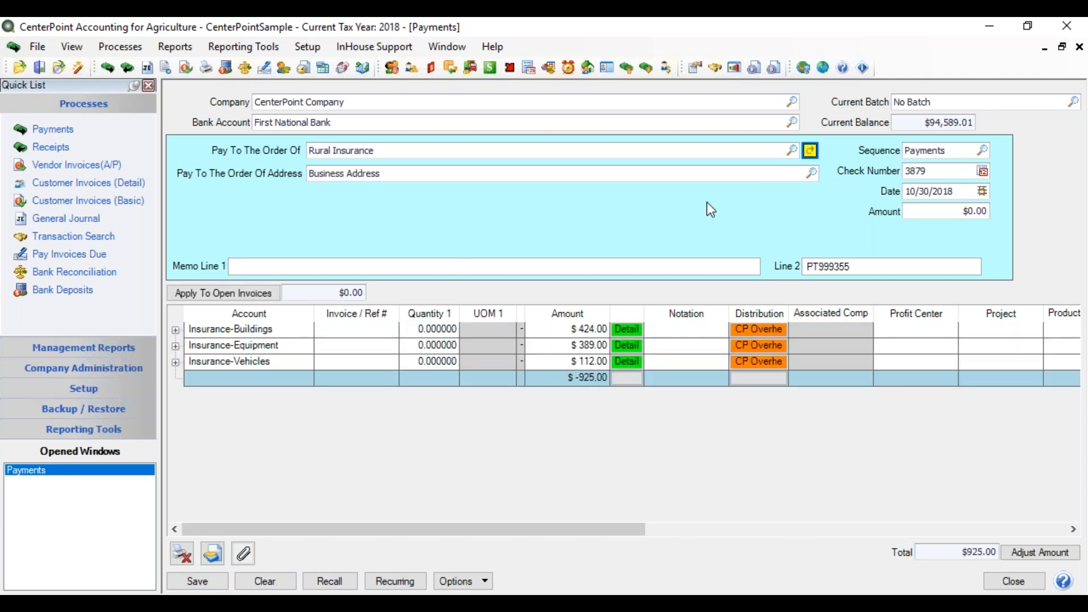
click(810, 151)
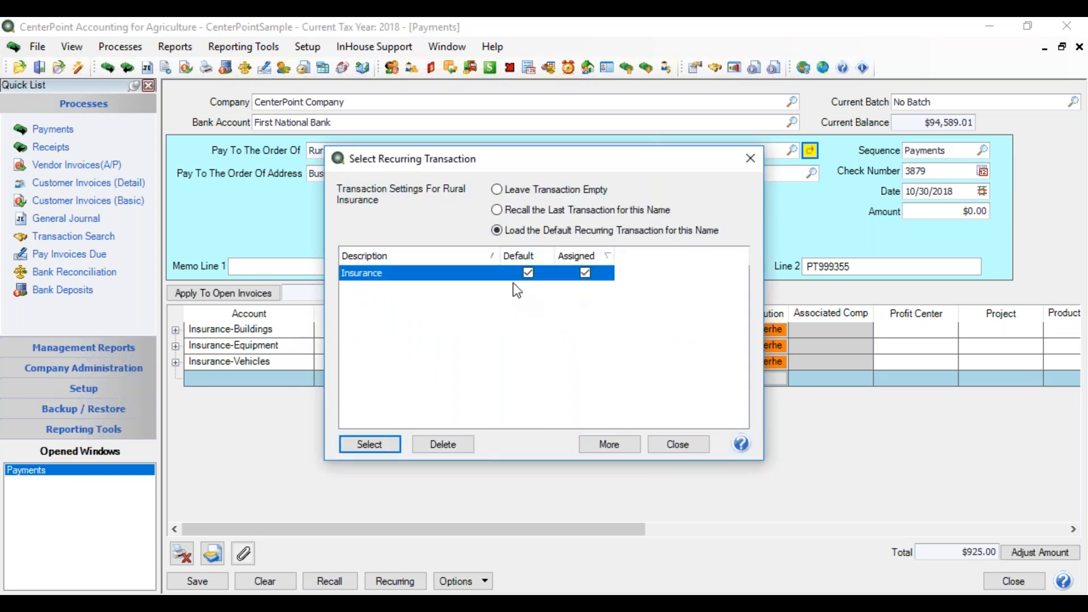
click(665, 440)
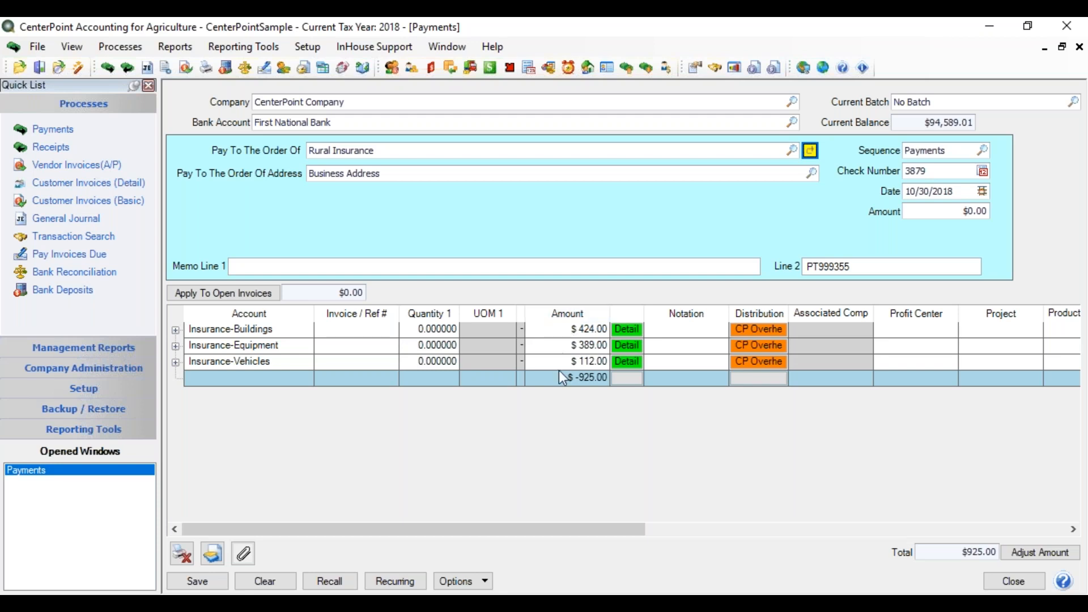
Save the insurance lines to Rural Insurance's Insurance recurring transaction as fixed amounts, overwriting the existing version
click(418, 583)
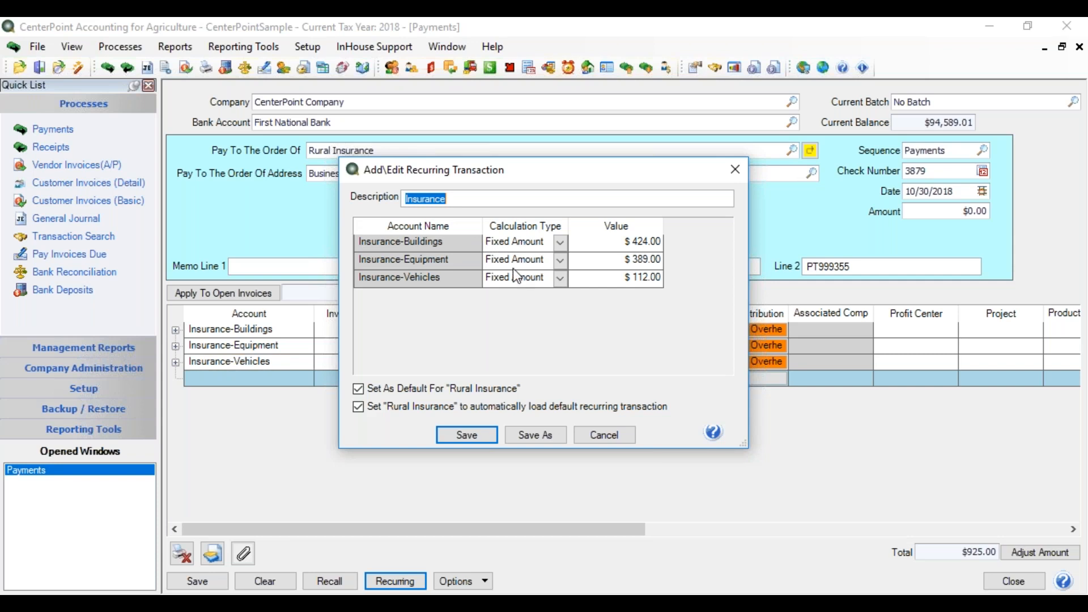
click(474, 436)
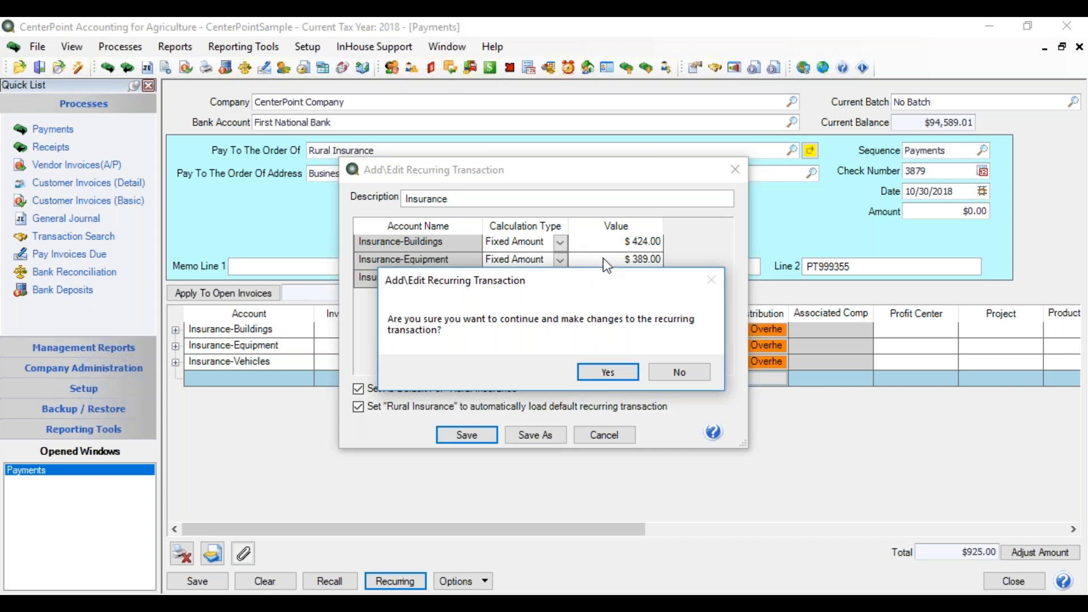
click(598, 369)
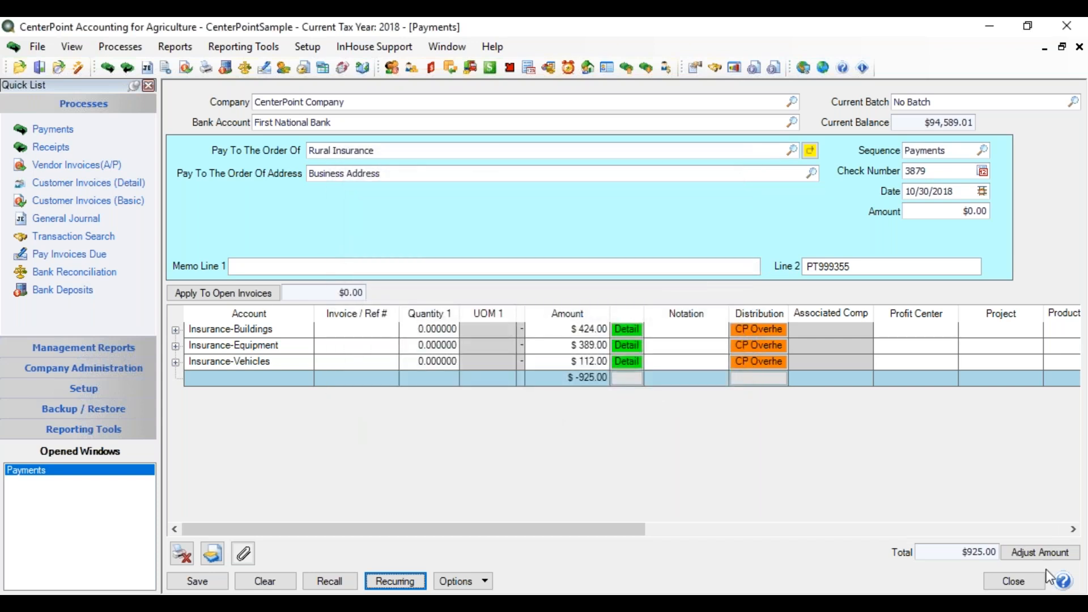
Adjust the Rural Insurance payment amount to match the total of its lines and save the payment
click(1031, 552)
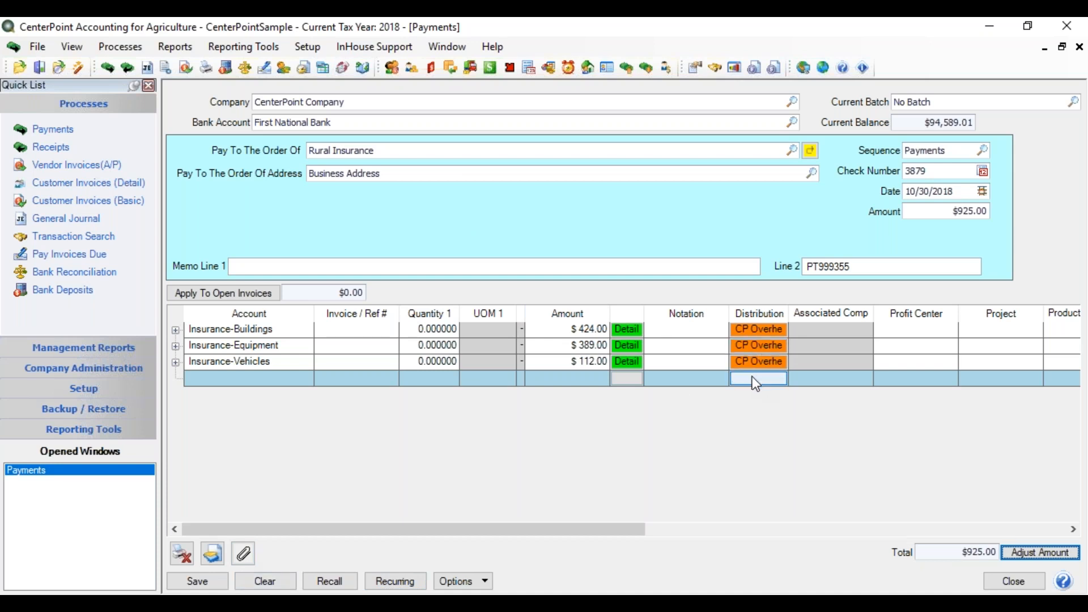
click(210, 579)
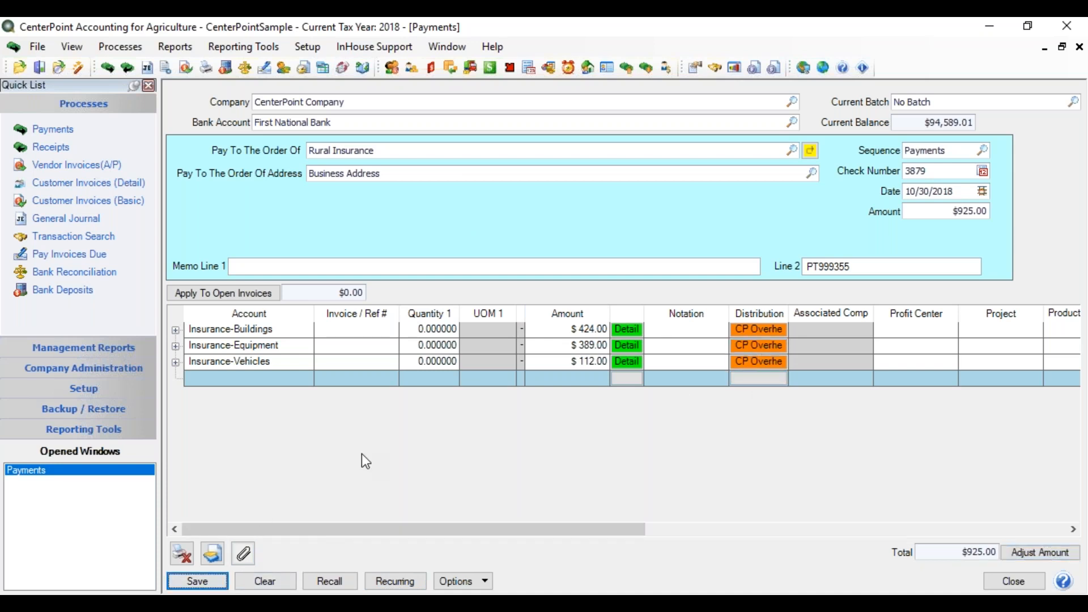
click(196, 581)
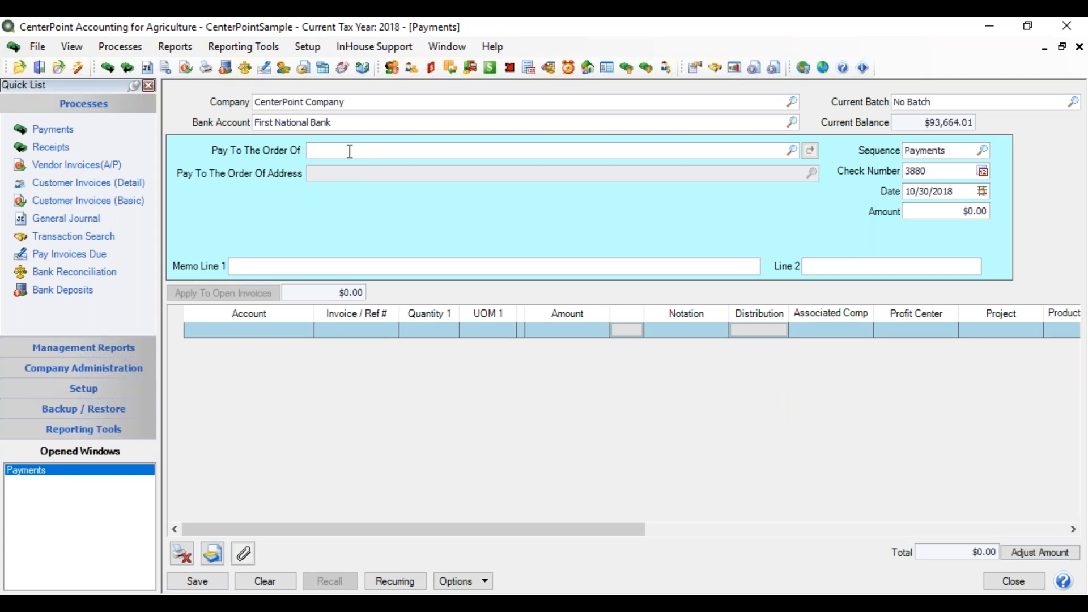
Enter Warehouse Membership Club as the payee of a new payment and recall its last transaction
text(member)
key(Tab)
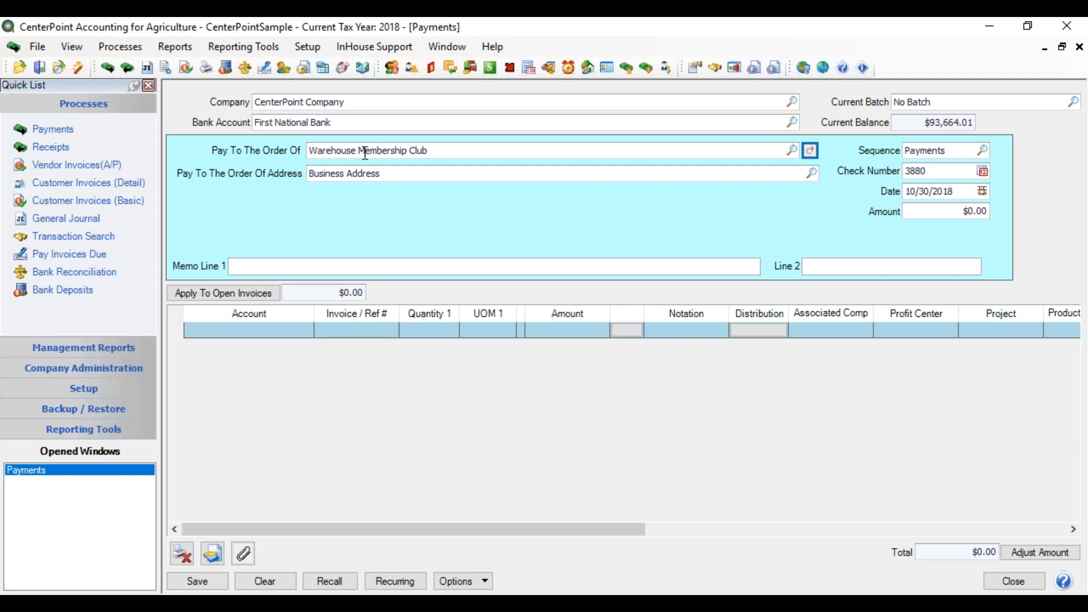
click(327, 580)
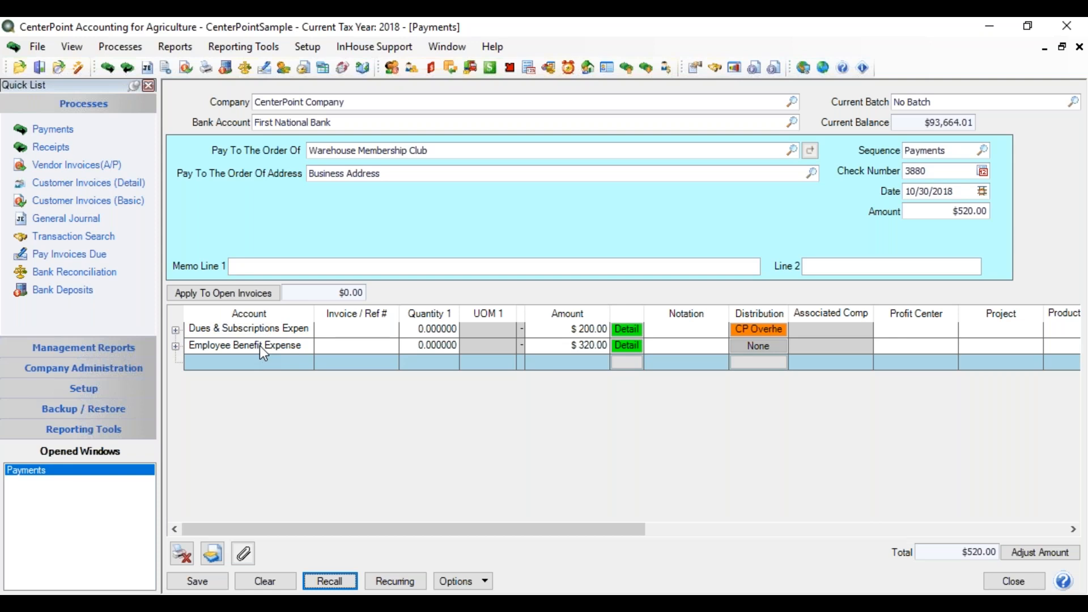
Create a recurring transaction from the recalled payment and set its Dues & Subscriptions line to a fixed amount of 200.00
click(394, 582)
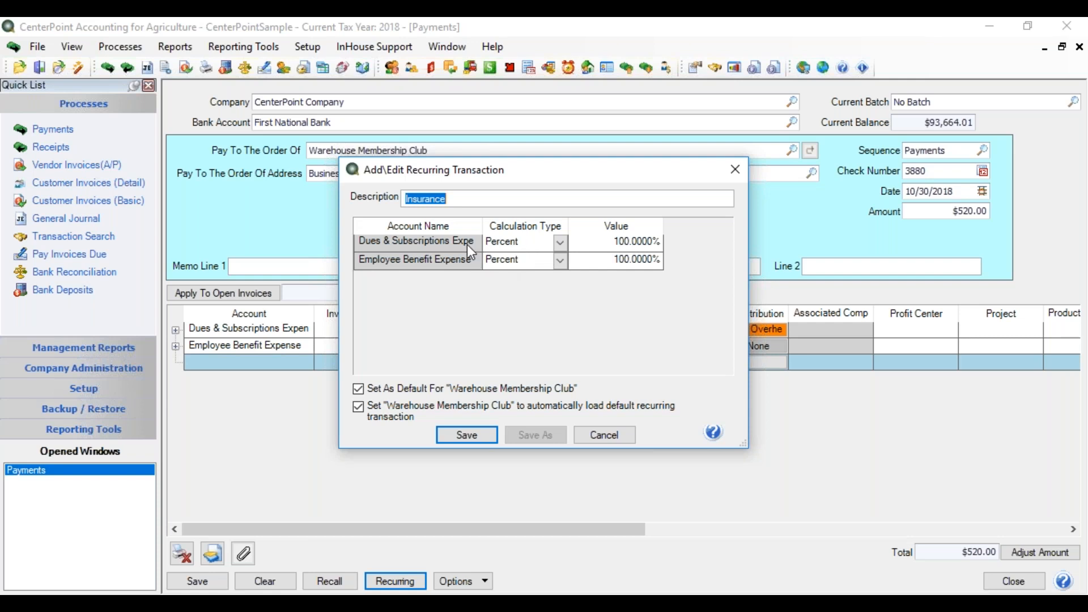
click(561, 242)
click(530, 259)
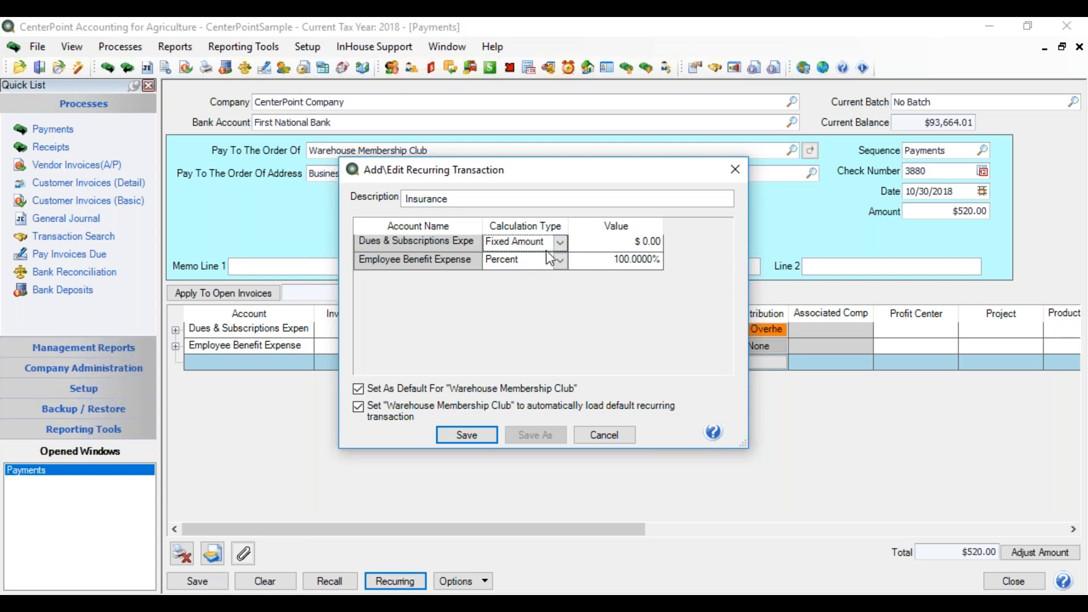
click(622, 240)
text(200.00)
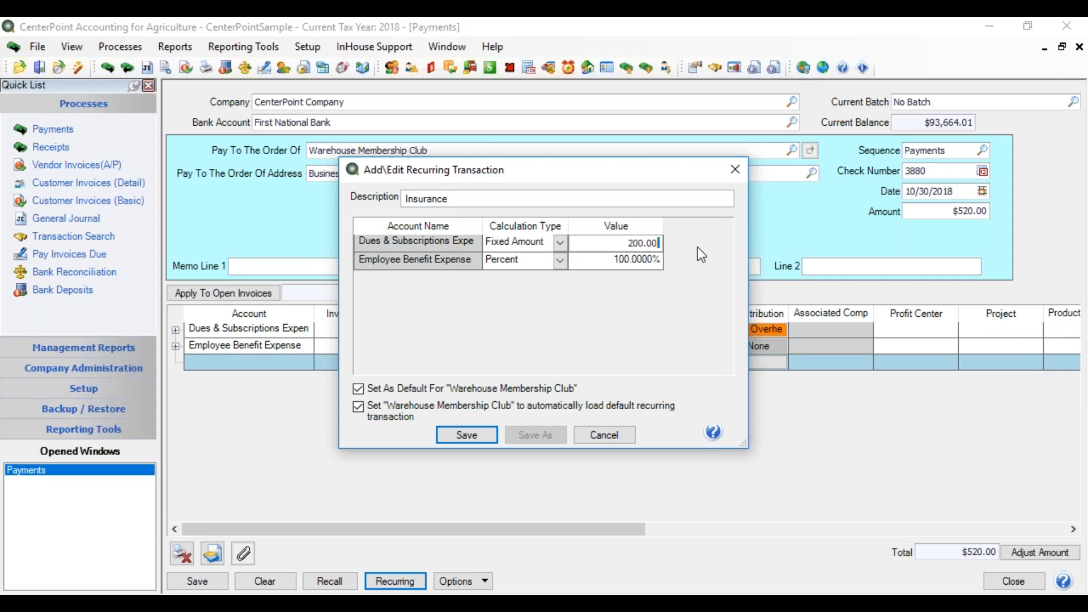
key(Tab)
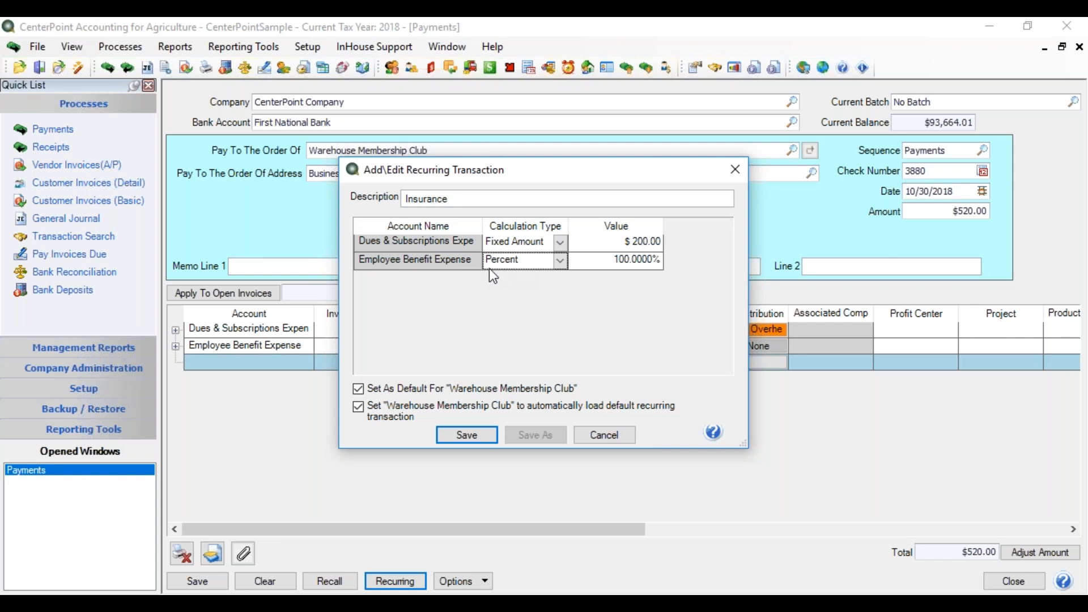
Name the recurring transaction Membership Club and save it as the default for Warehouse Membership Club
click(458, 438)
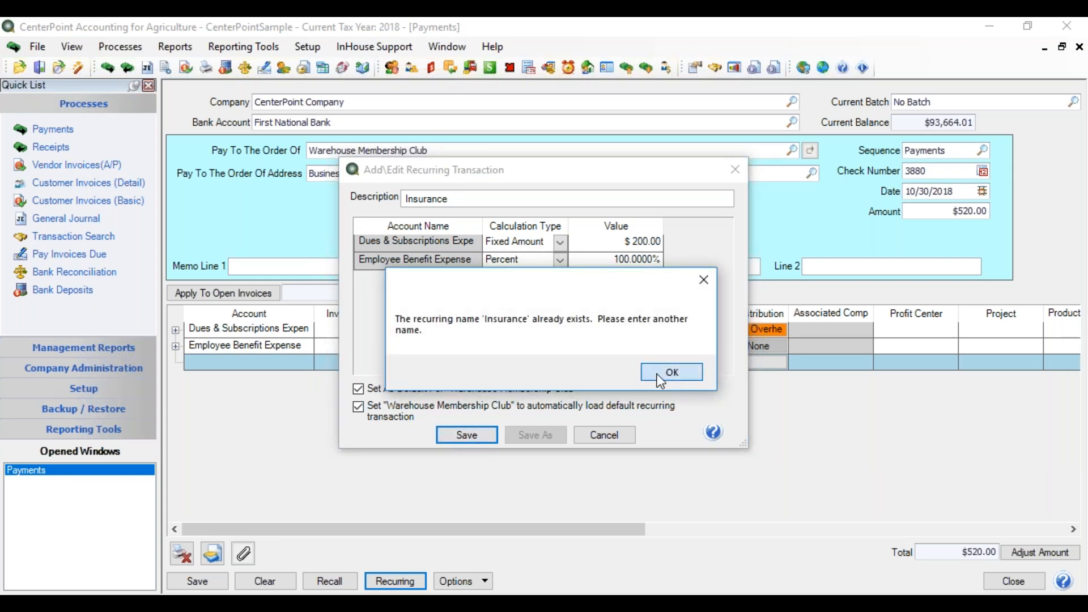
click(658, 376)
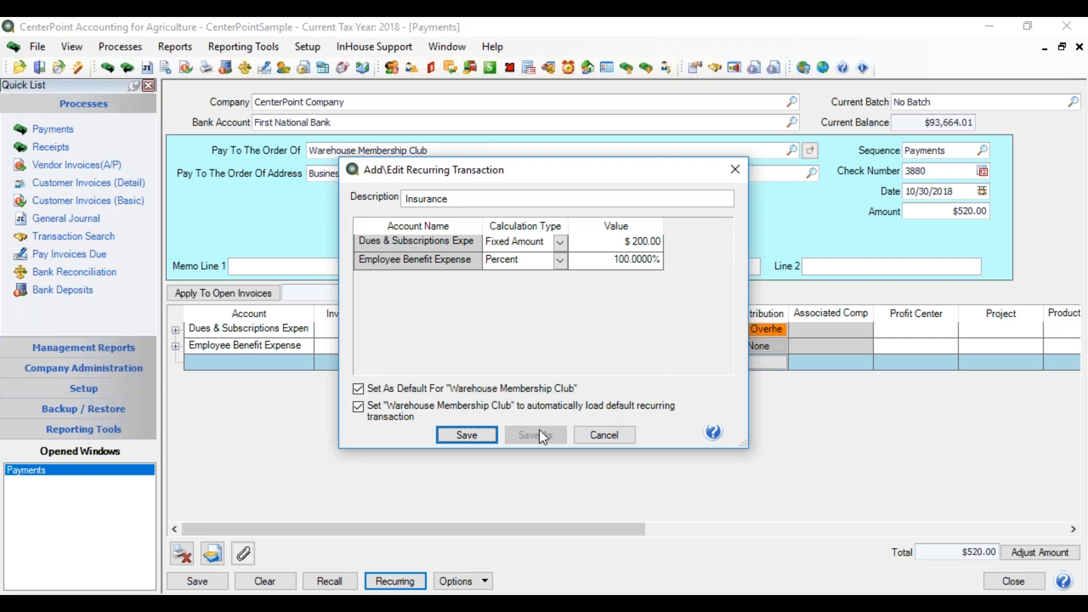
drag(460, 197, 332, 233)
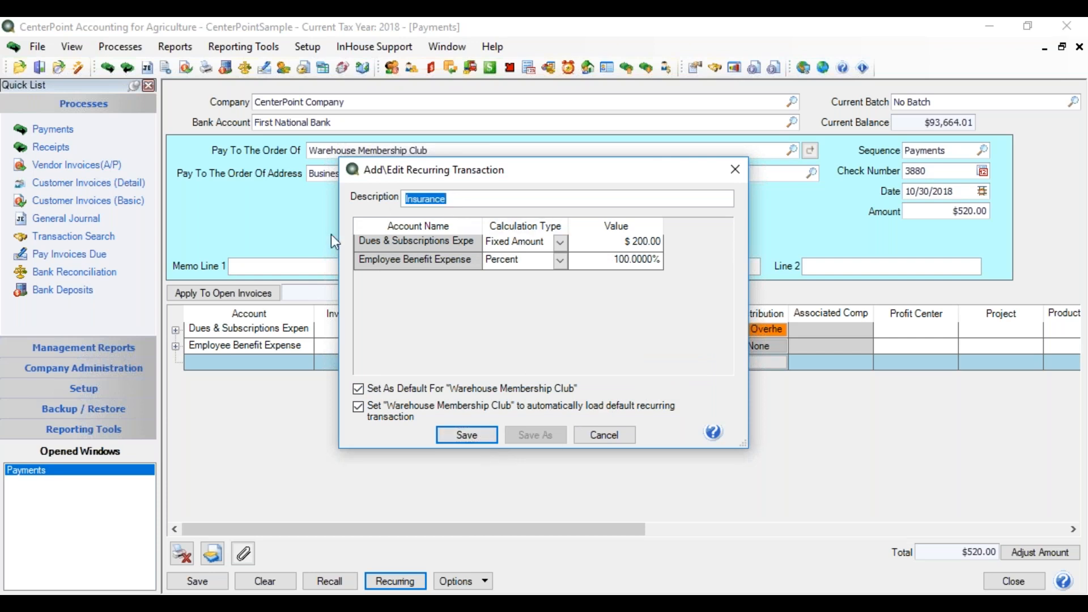
text(Membership Club)
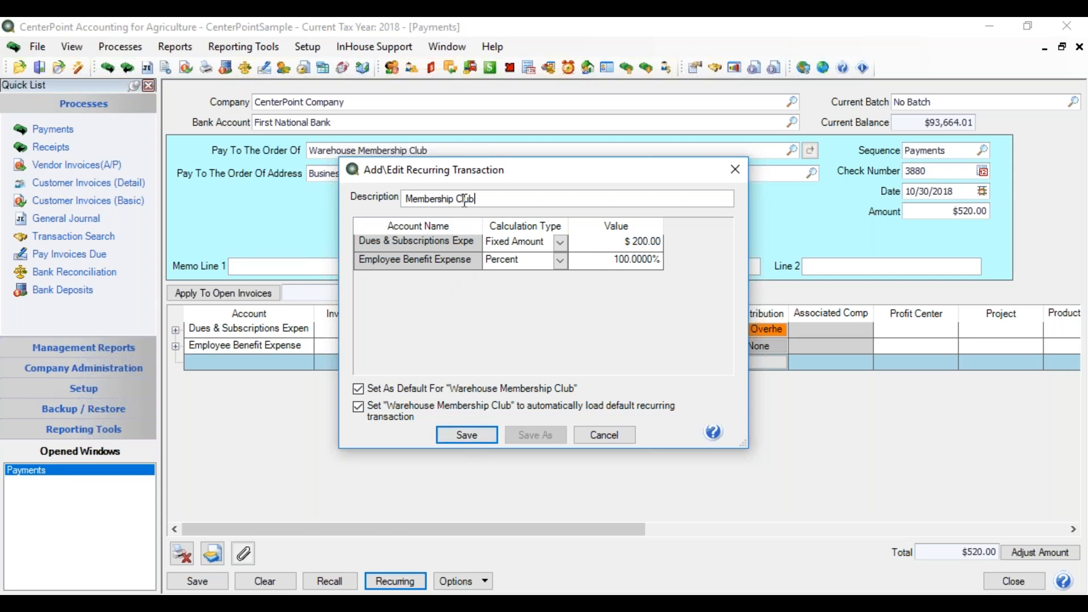
click(471, 439)
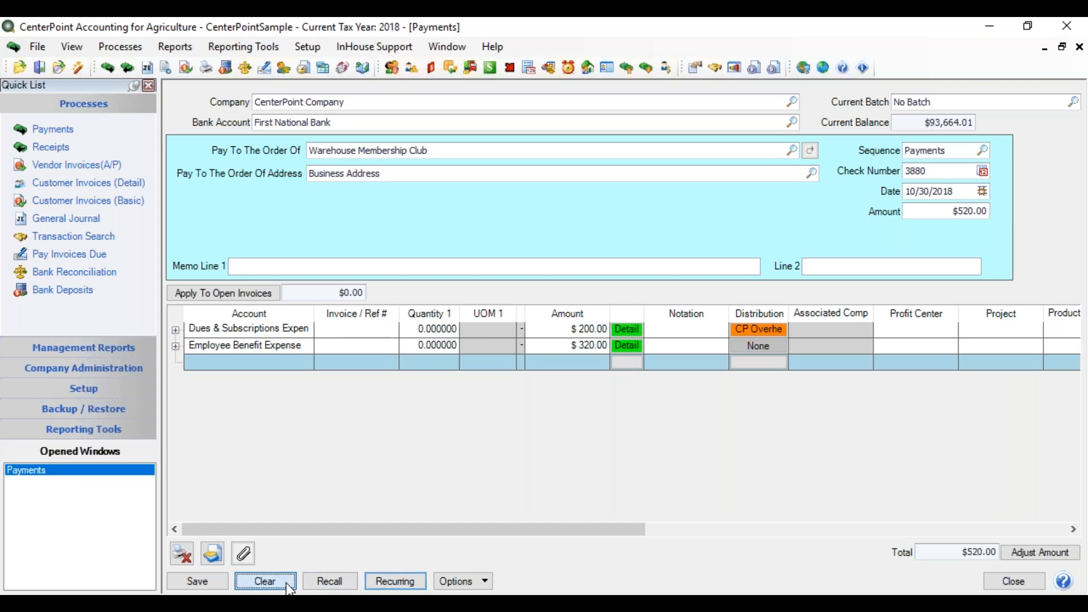
Clear the payment form and enter Warehouse Membership Club as the payee of a new payment
click(265, 582)
click(355, 151)
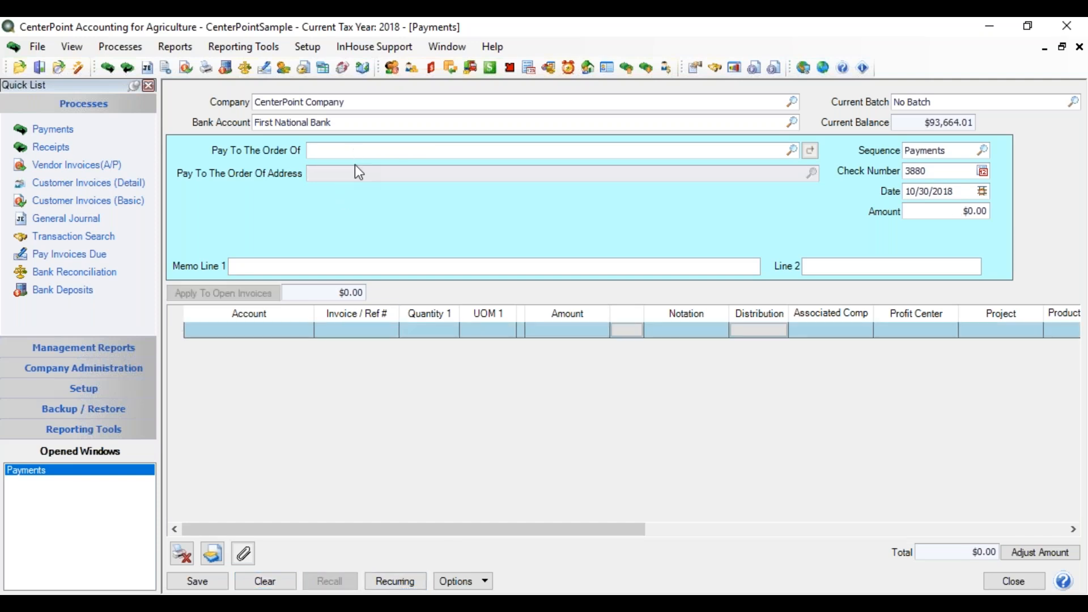
text(war)
key(Tab)
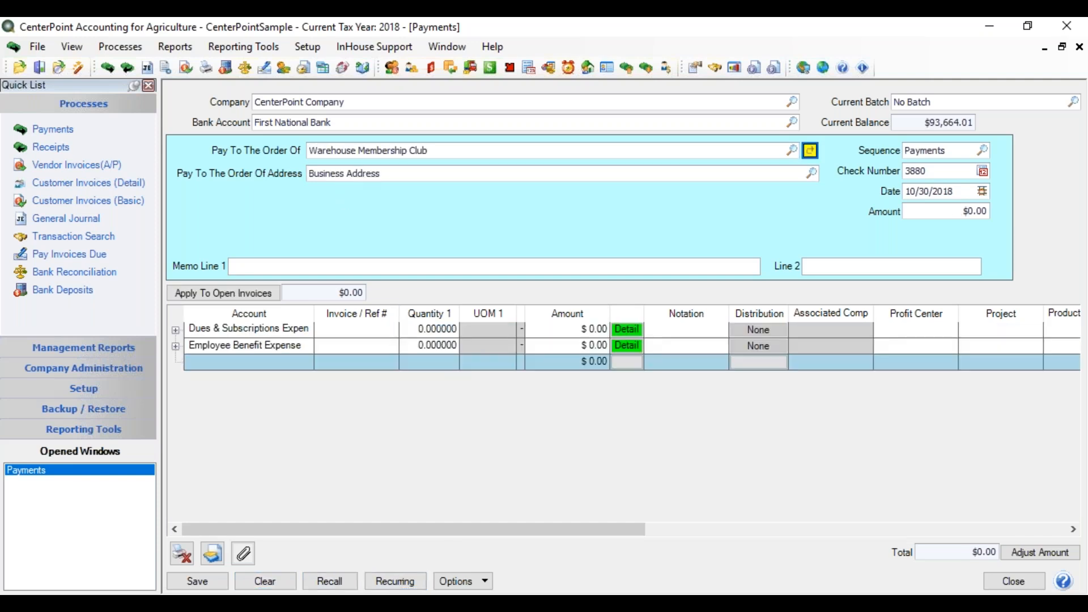
Set the Warehouse Membership Club payment amount to 440.00
drag(943, 211, 1004, 208)
text(440.00)
key(Tab)
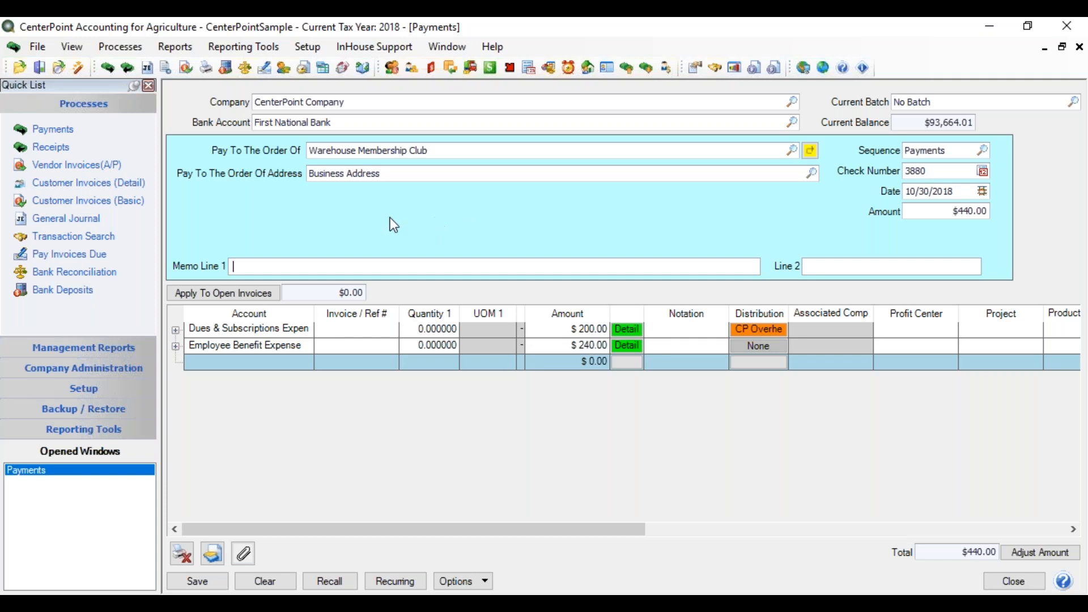
Start a vendor invoice for Rural Insurance and look for additional recurring transactions to load into it
click(95, 165)
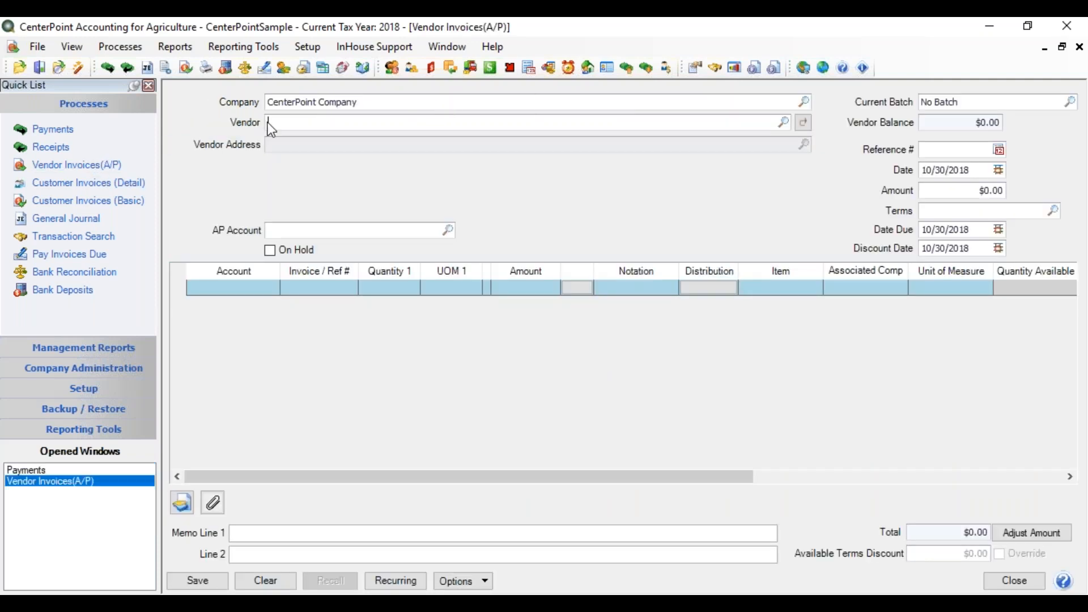
click(283, 123)
text(Rural Insurance)
key(Tab)
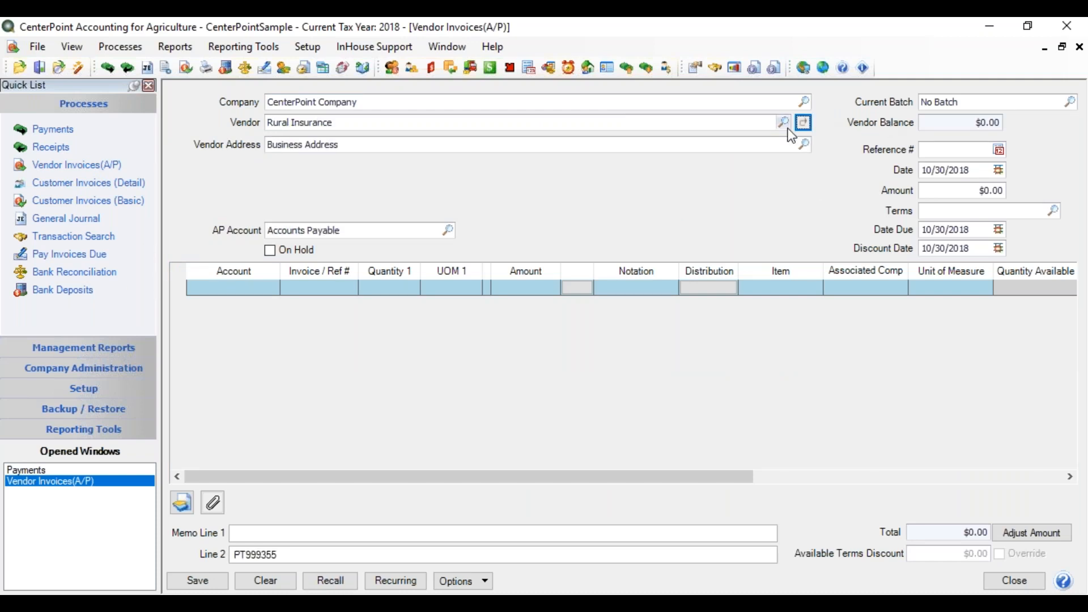
click(805, 123)
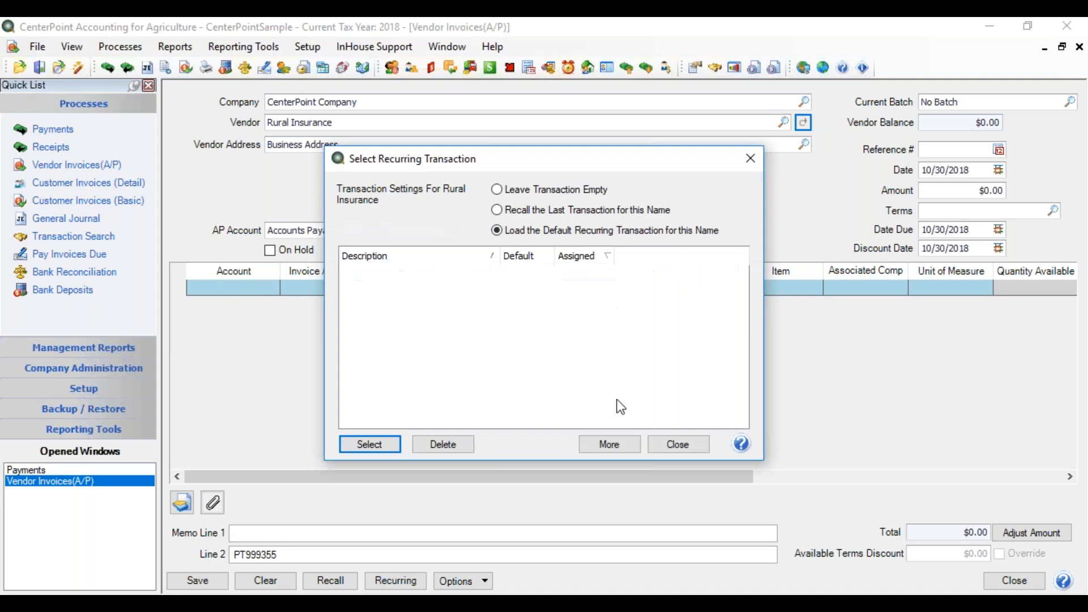
click(614, 441)
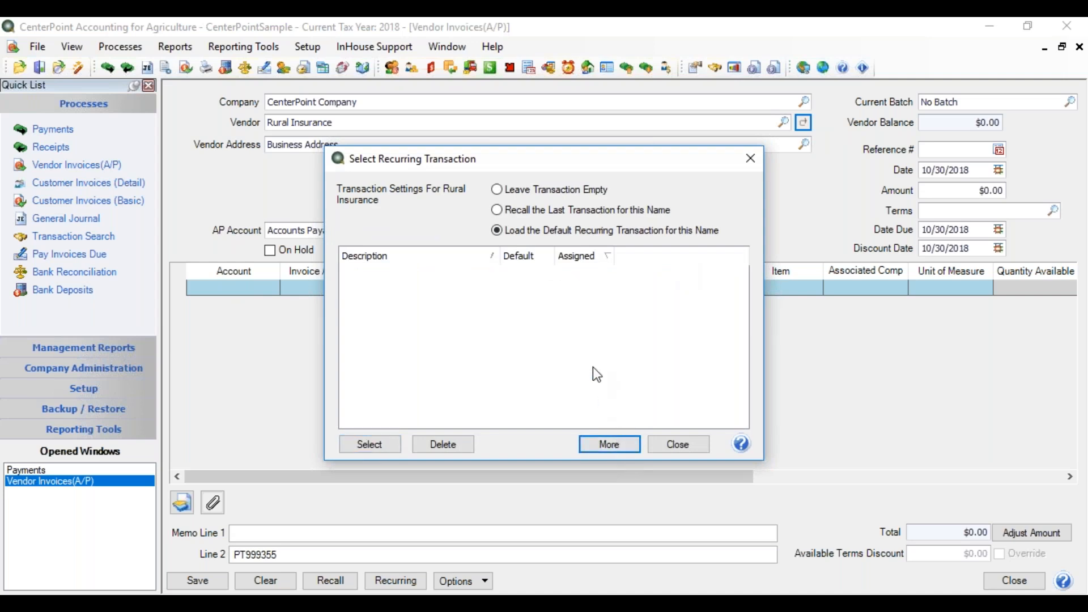